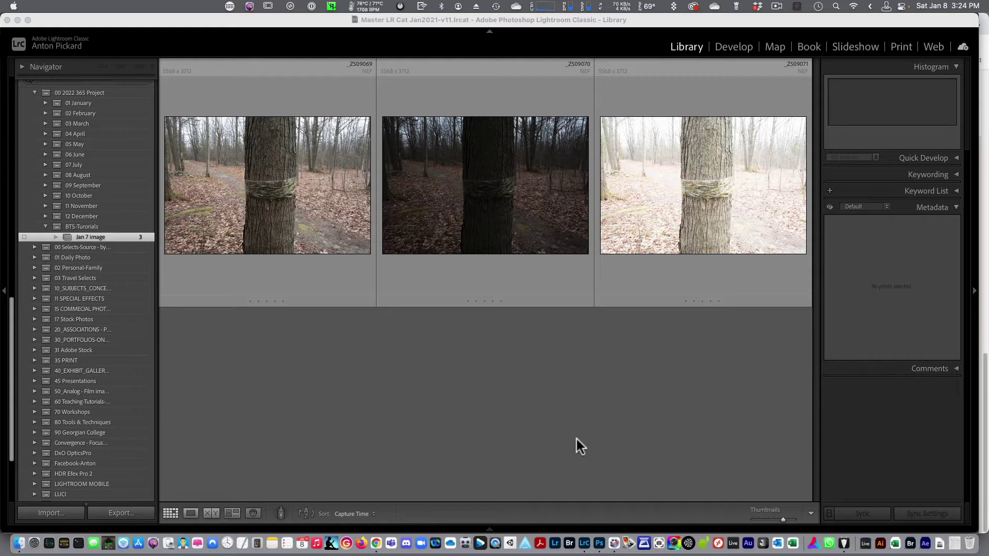
Select all three bracketed tree photos and open them in Aurora HDR as copies with Lightroom adjustments.
left_click(277, 226)
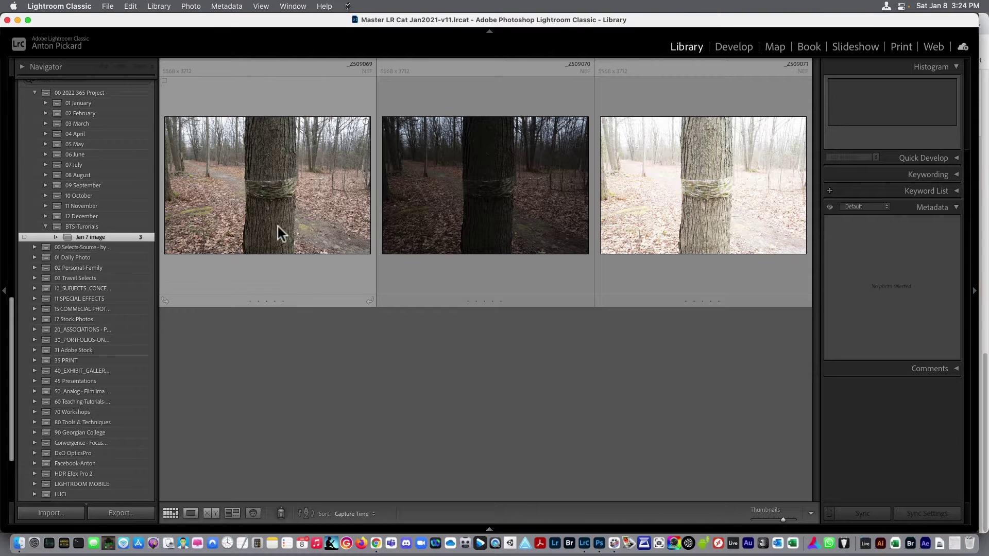
left_click(680, 240)
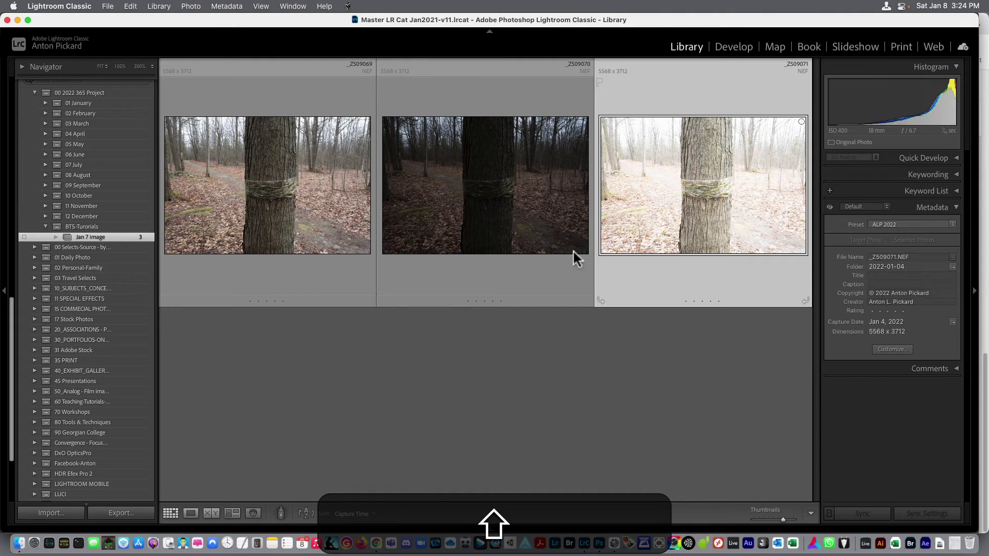
left_click(279, 282, "shift")
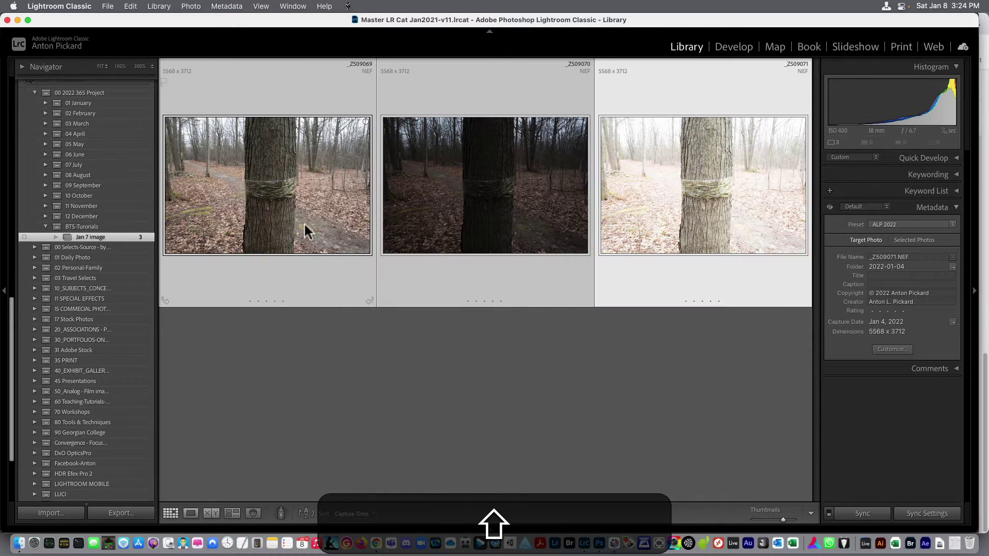
right_click(304, 221)
mouse_move(313, 243)
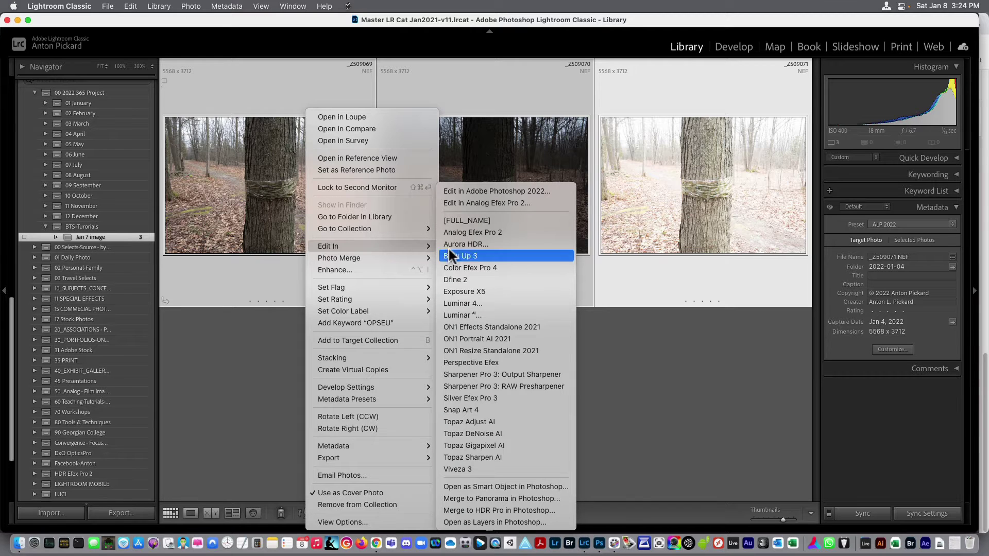
left_click(464, 244)
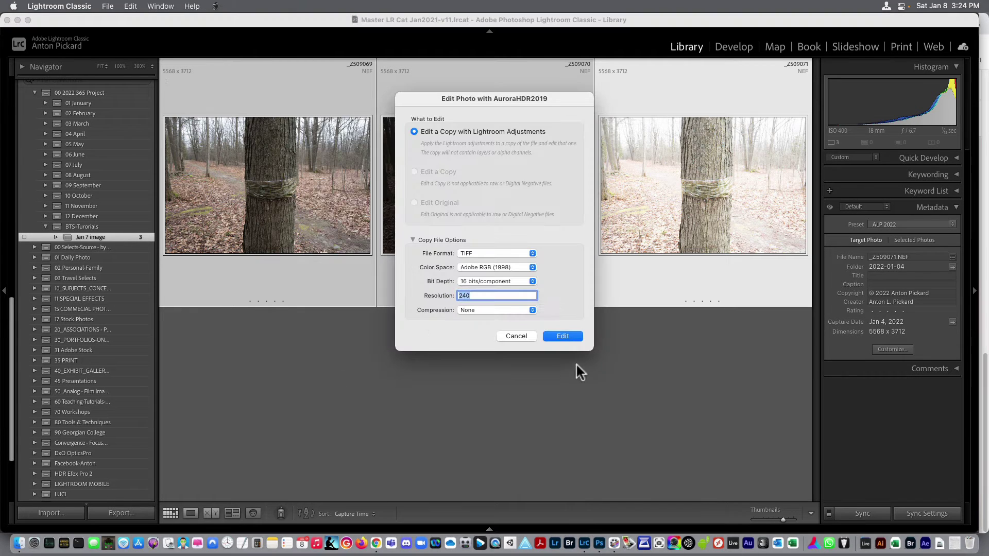
left_click(565, 335)
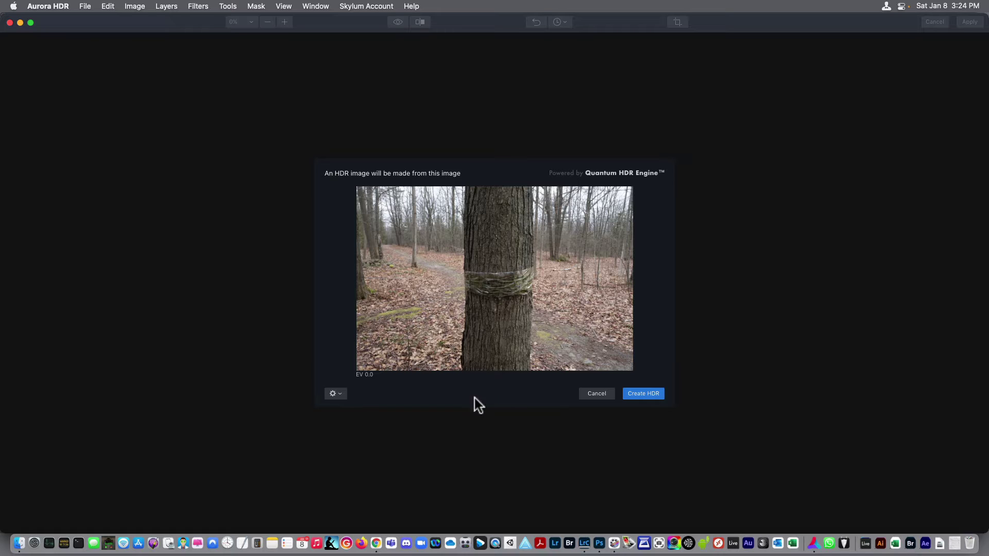
Create the merged HDR image and apply the Warm Landscape look to it.
left_click(639, 394)
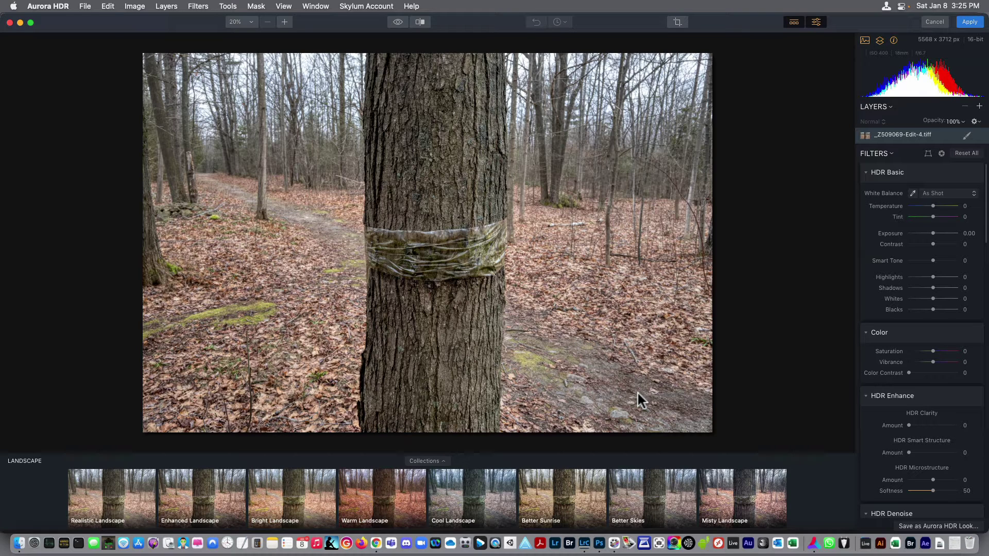
left_click(409, 506)
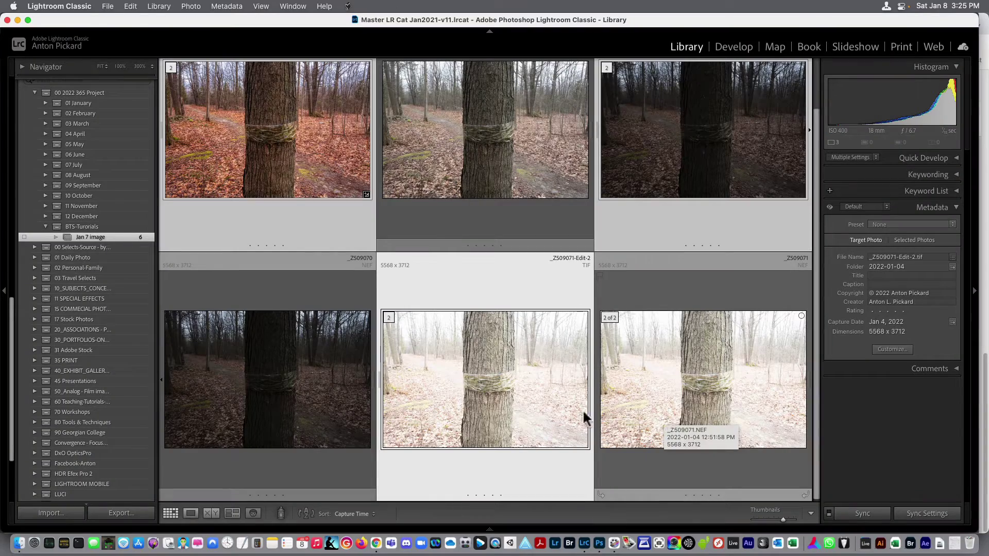
Open the finished HDR image from Lightroom in Photoshop and duplicate its Background layer.
left_click(321, 212)
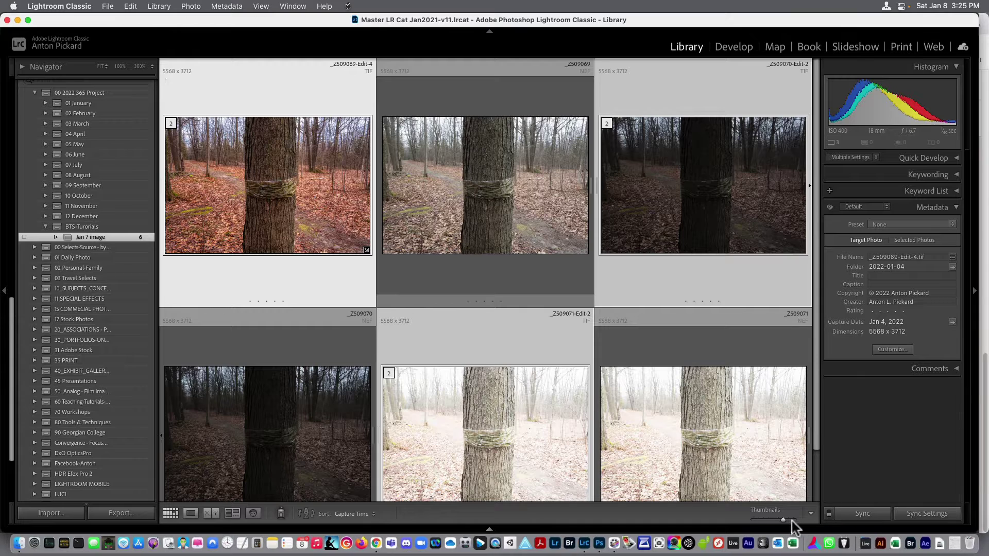
left_click_drag(784, 525, 776, 524)
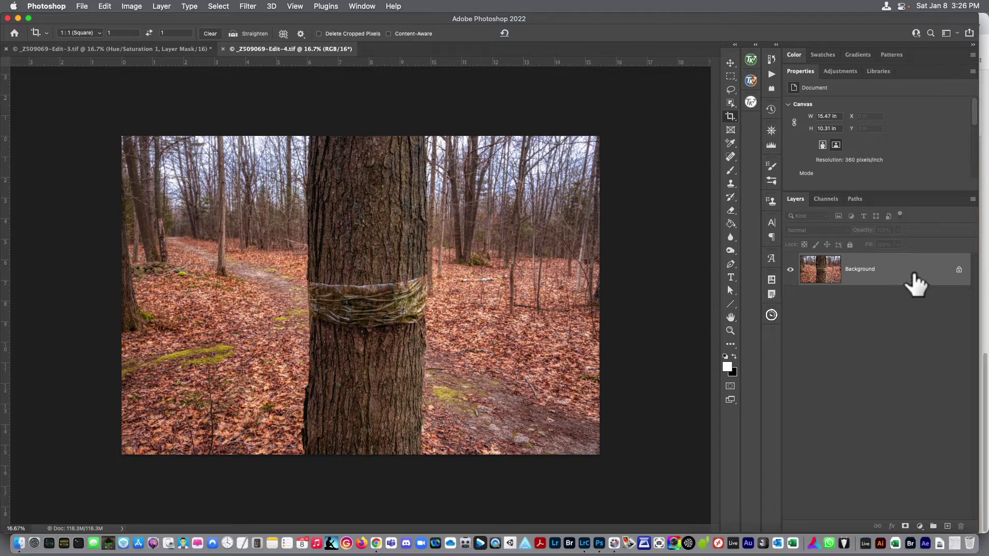
key("super")
key("super+j")
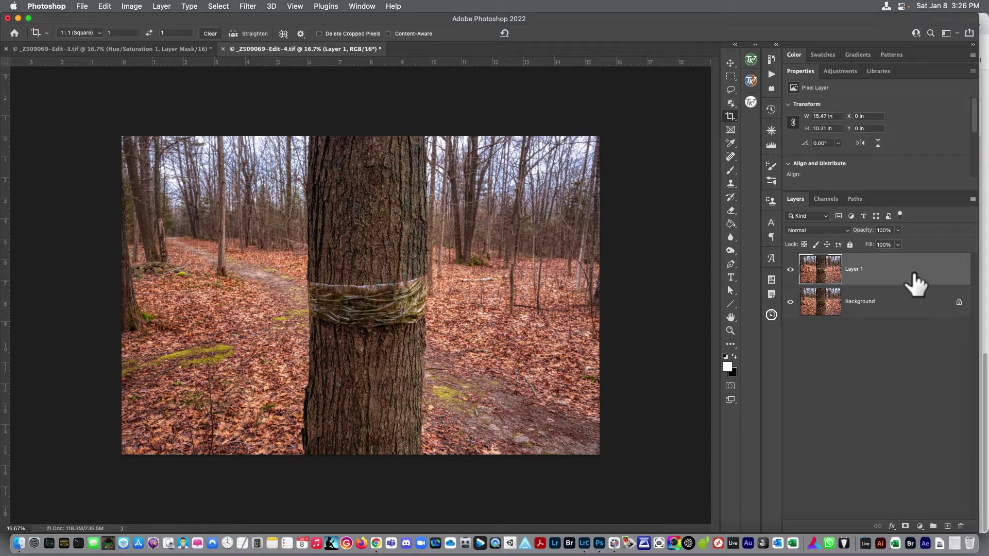
Select the central tree trunk with the Object Selection tool, mask Layer 1 to it and check the mask alone.
left_click(731, 76)
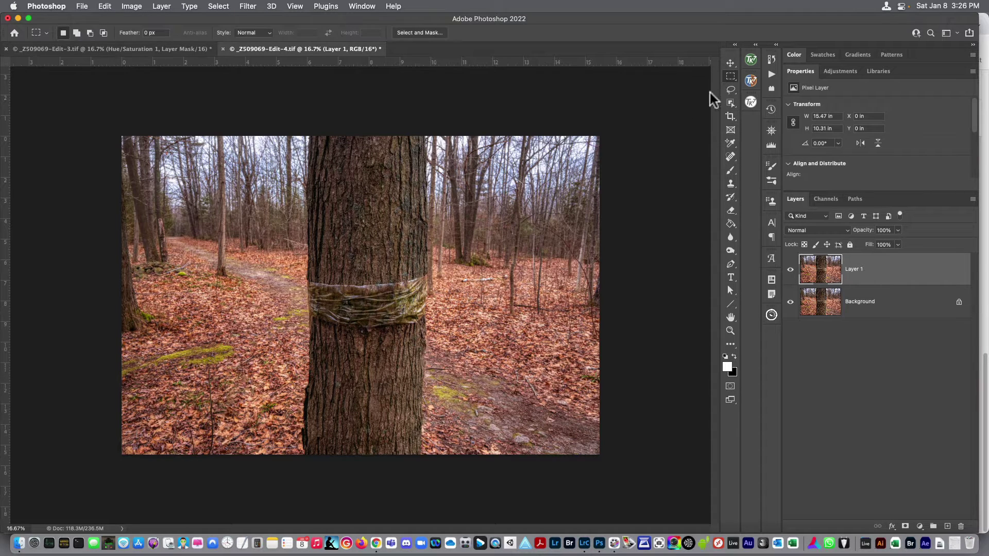
left_click_drag(294, 136, 442, 469)
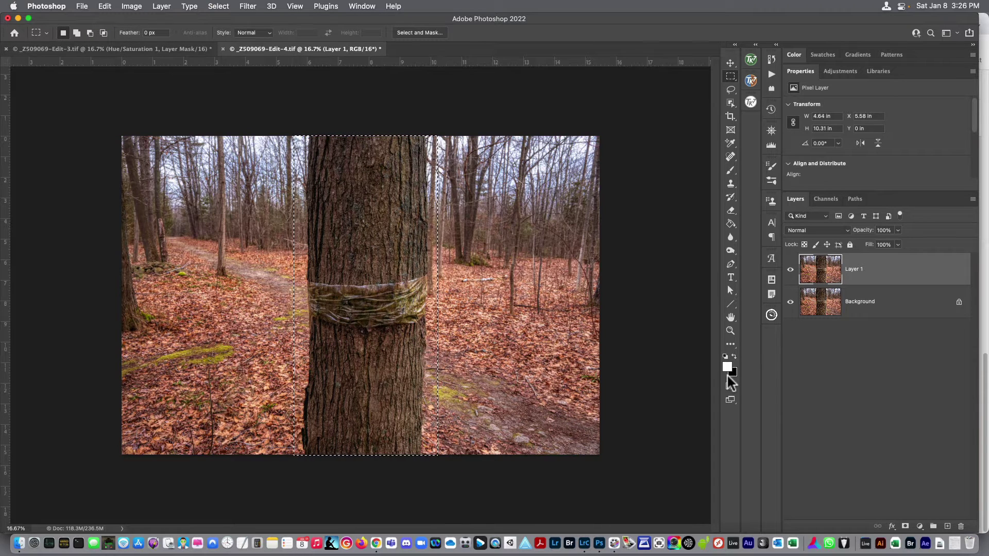
left_click(731, 102)
left_click(758, 102)
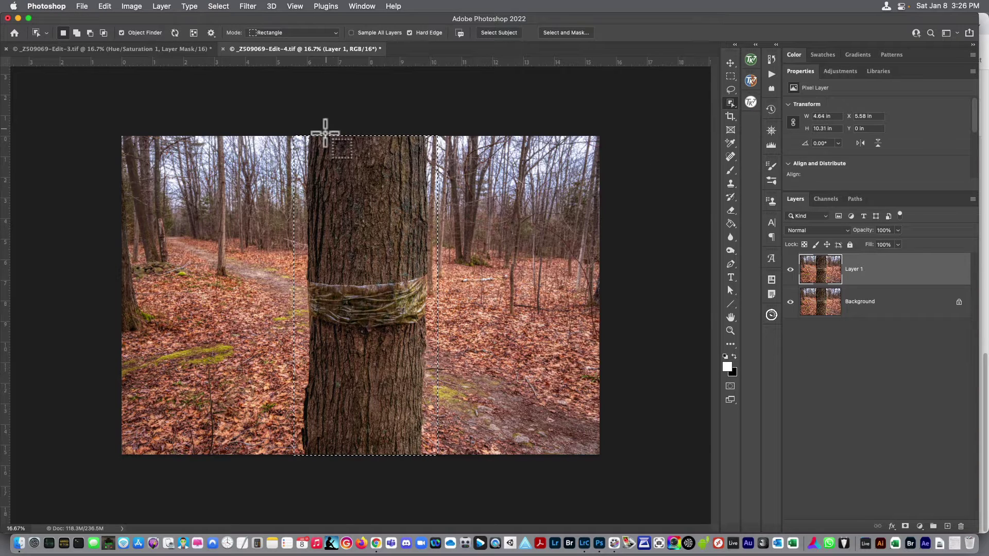
left_click_drag(303, 140, 438, 478)
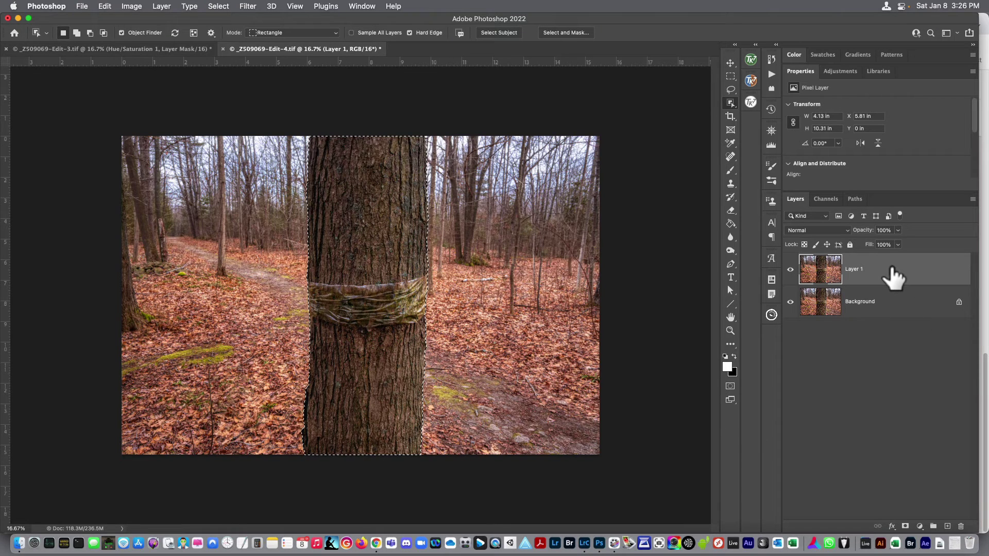
left_click(907, 527)
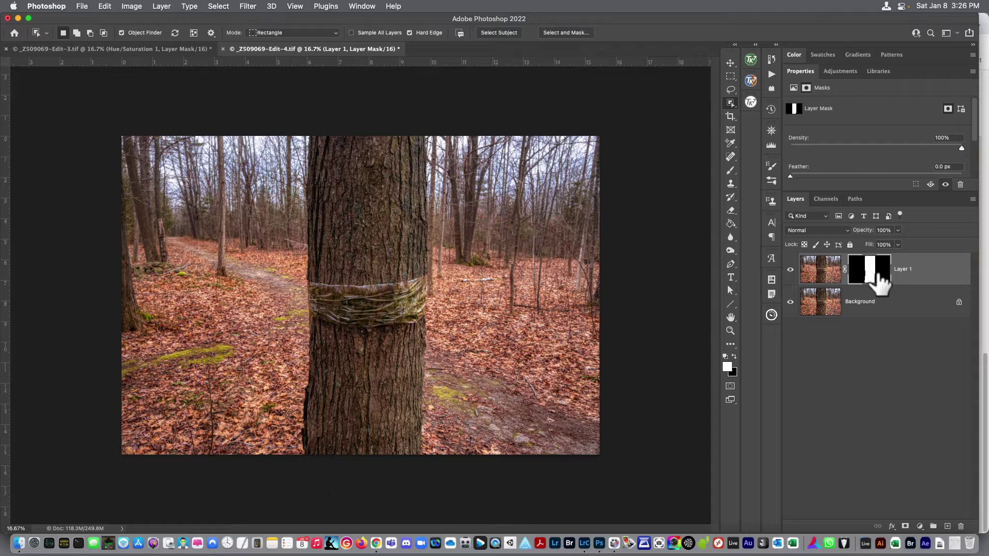
key("alt")
left_click(880, 278, "alt")
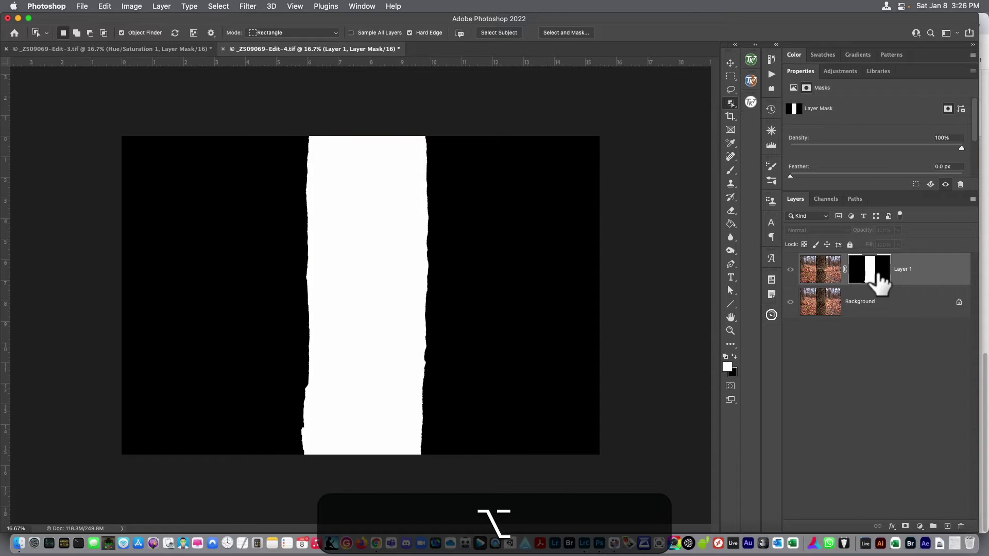
left_click(875, 275, "alt")
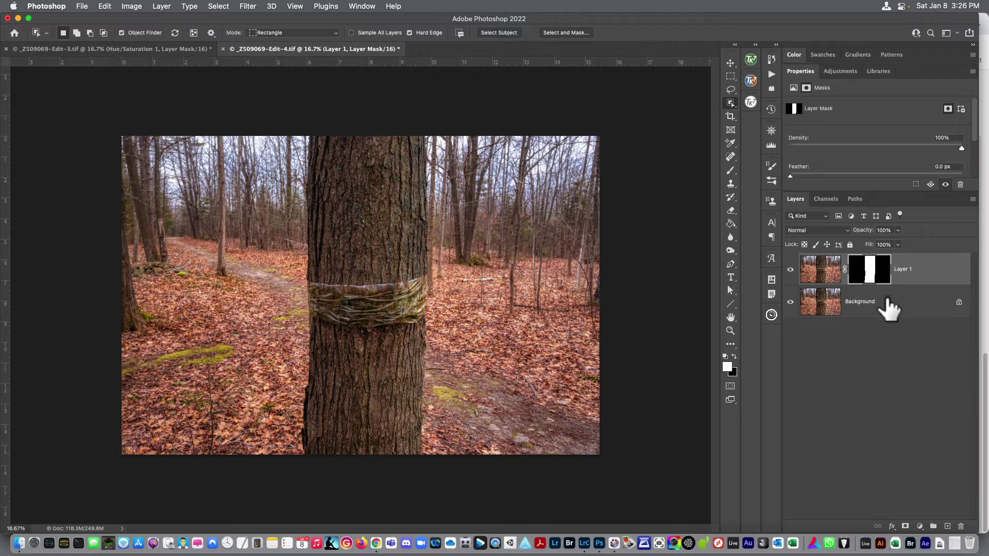
Duplicate the Background layer beneath the masked trunk layer and hide Layer 1.
left_click(890, 305)
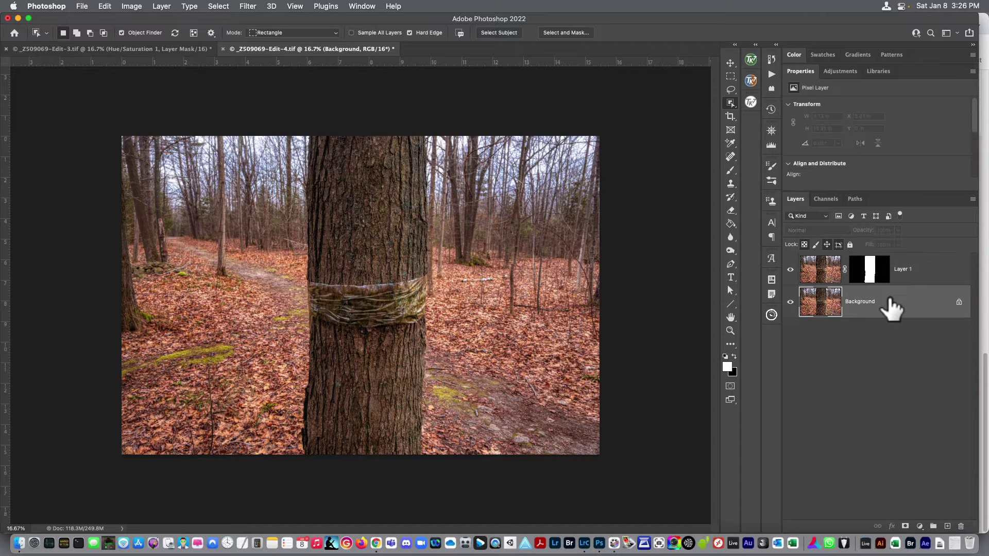
key("super")
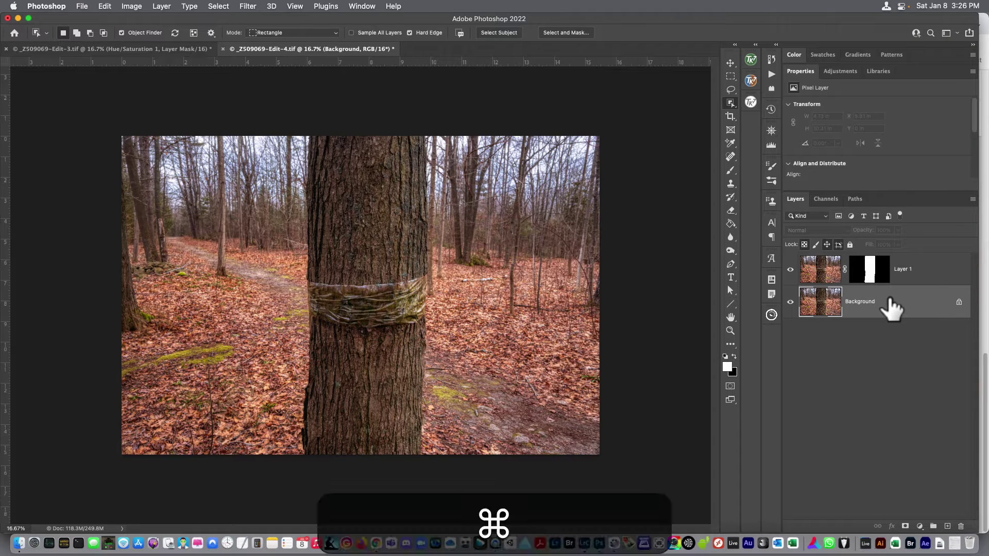
key("super+j")
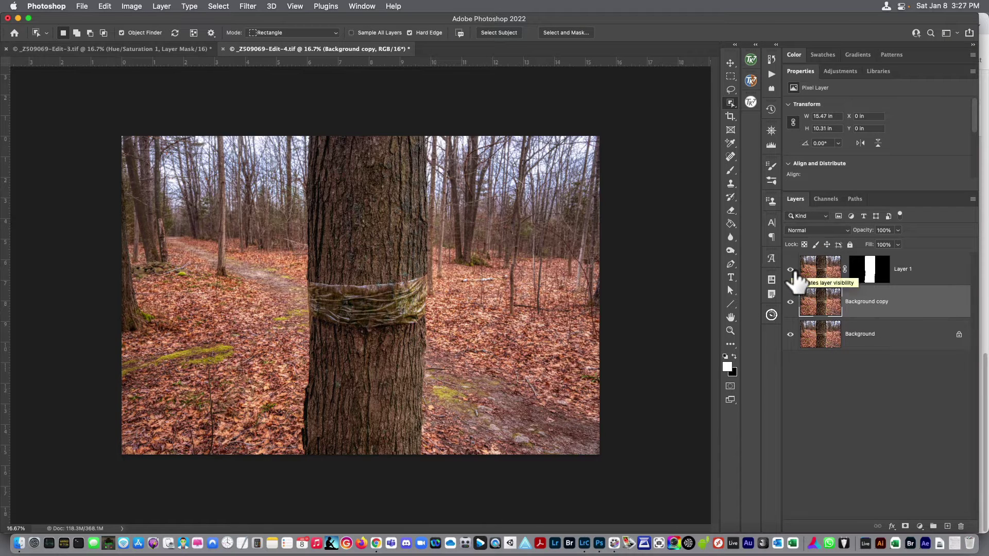
left_click(791, 269)
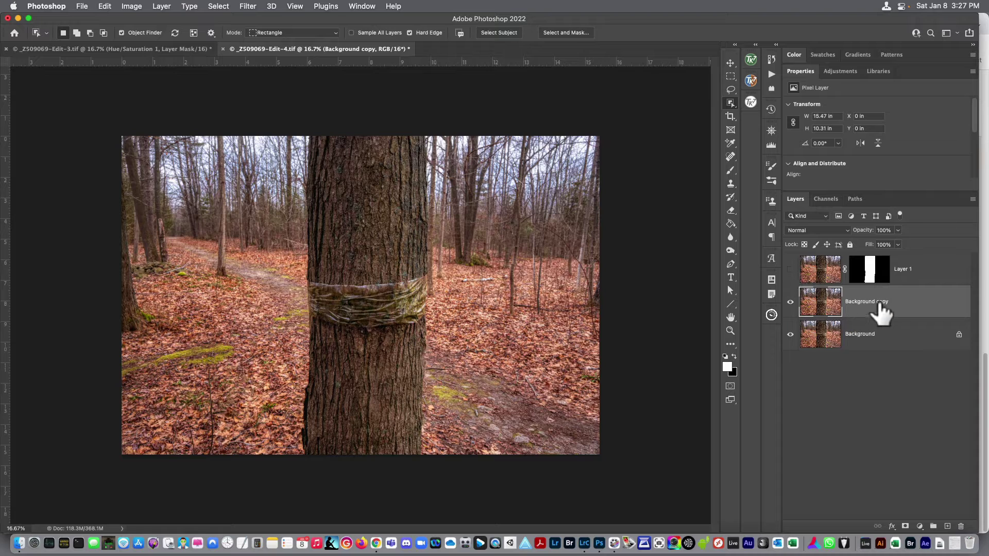
Select the photo's left part, about 6.24 in wide and reaching just into the trunk, and copy it to two new layers.
left_click(730, 76)
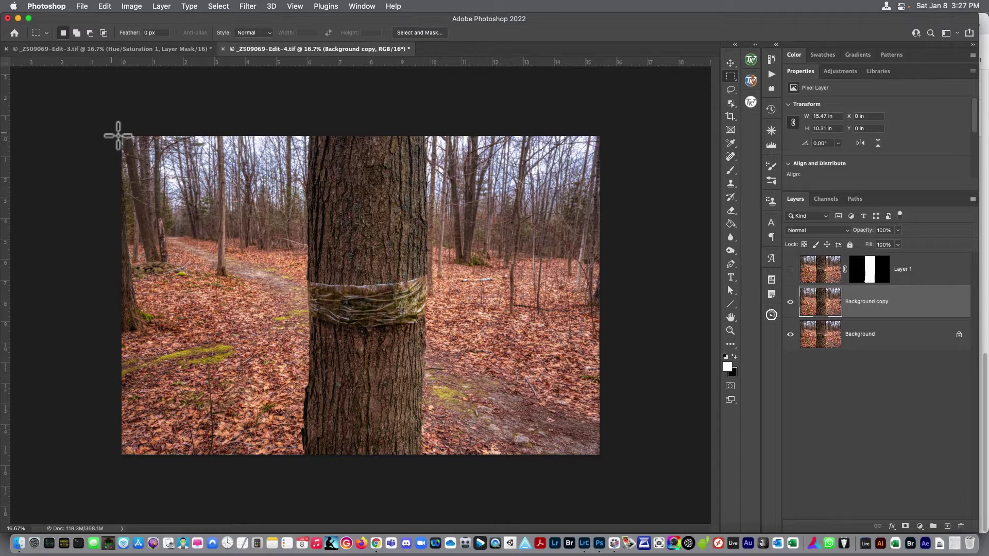
left_click_drag(121, 136, 320, 484)
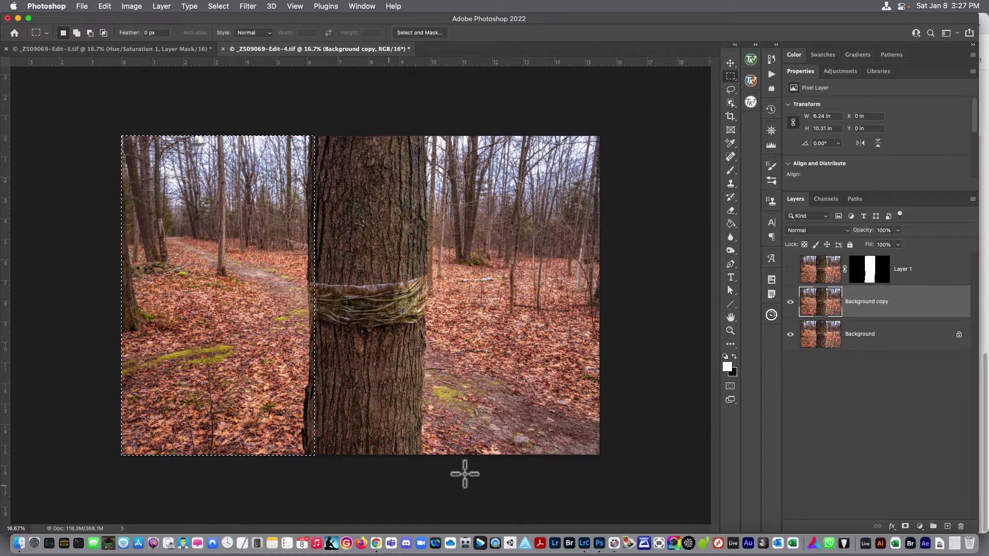
key("super+j")
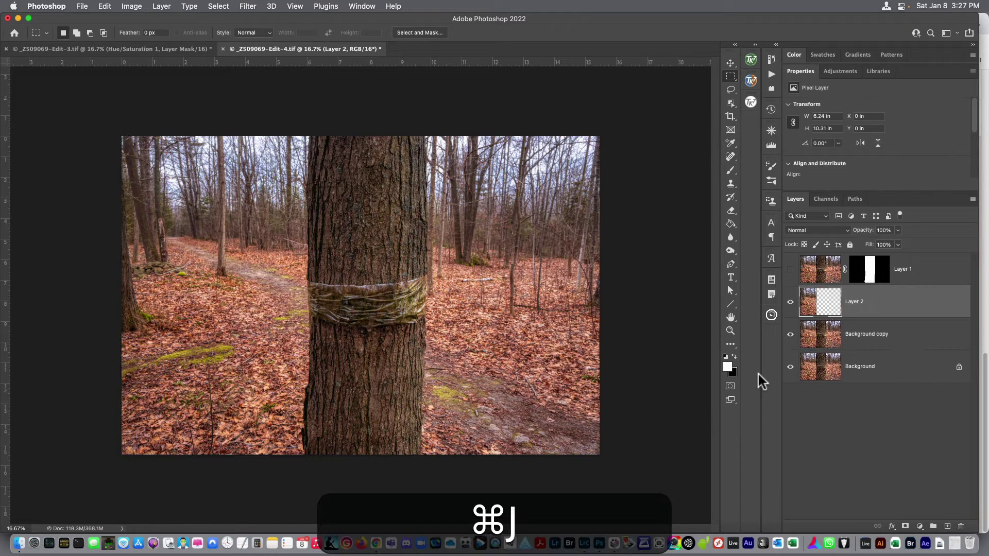
key("super+j")
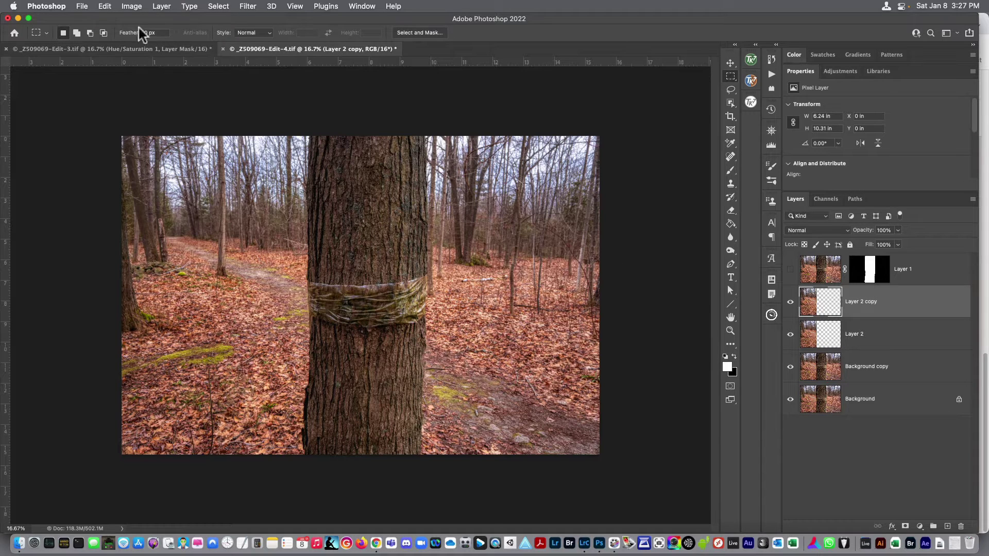
Flip Layer 2 copy horizontally and move it to the photo's right edge, at about X 9.28 in.
left_click(106, 7)
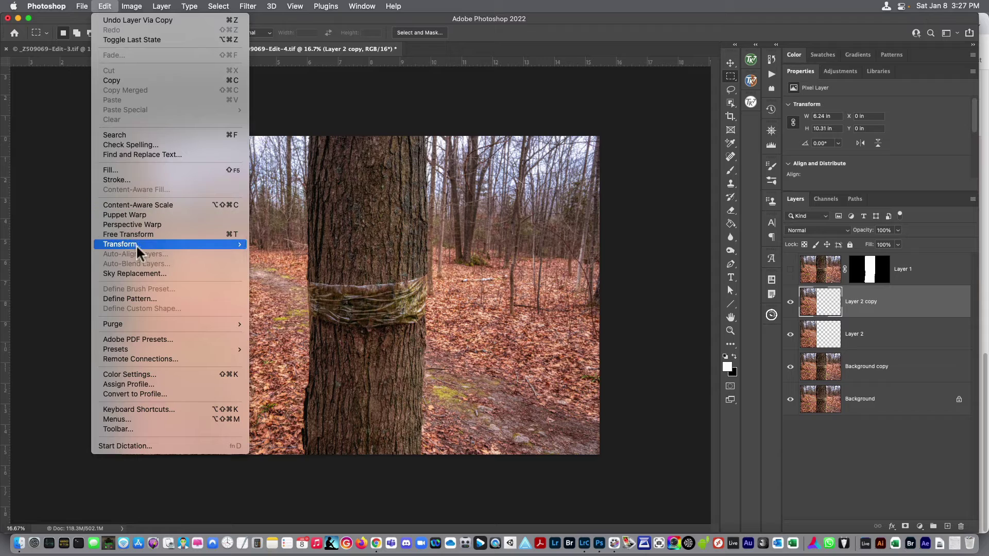
mouse_move(138, 245)
left_click(310, 433)
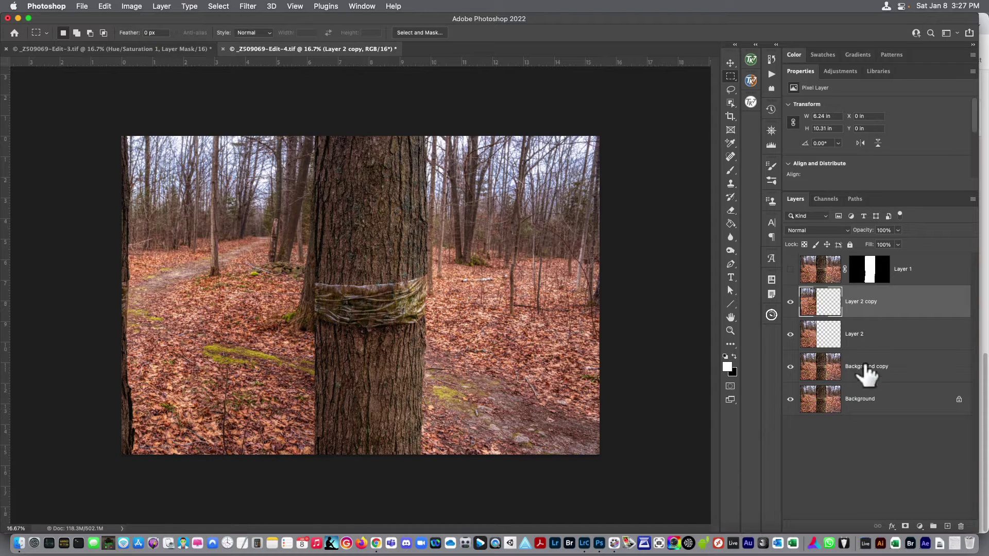
key("v")
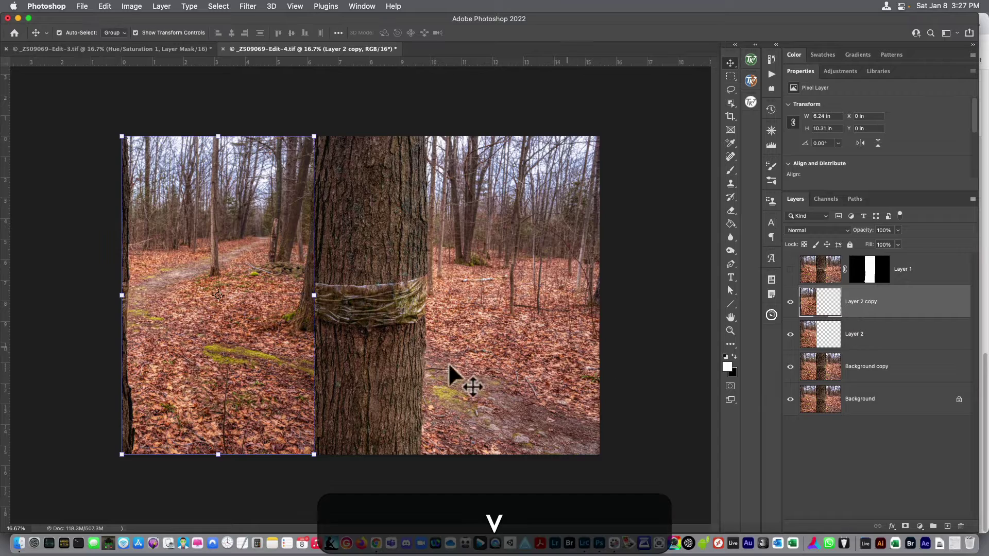
left_click_drag(240, 356, 540, 353)
Show the masked trunk on Layer 1 and shift Layer 2 inward to about X 0.4 in.
left_click(790, 269)
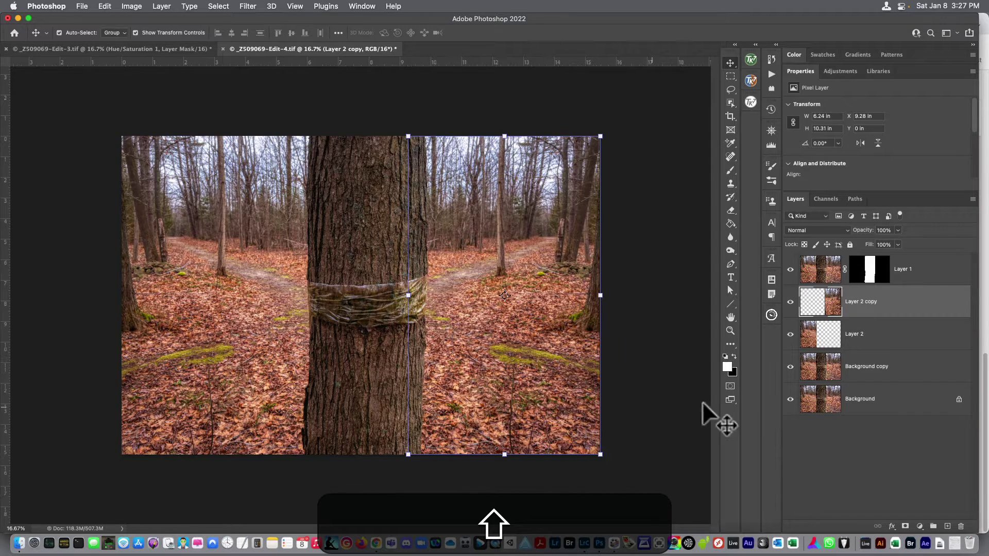
left_click(838, 336)
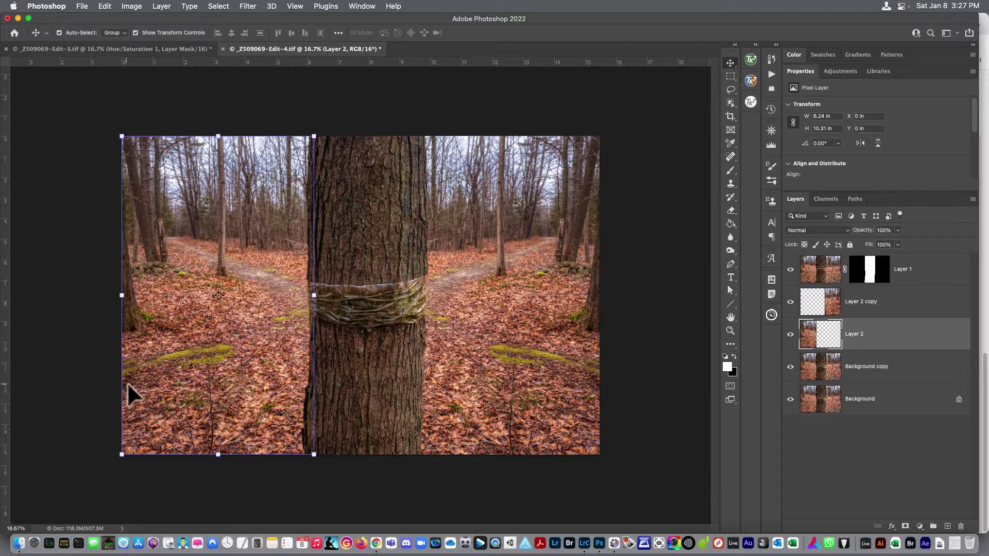
left_click_drag(140, 382, 150, 385)
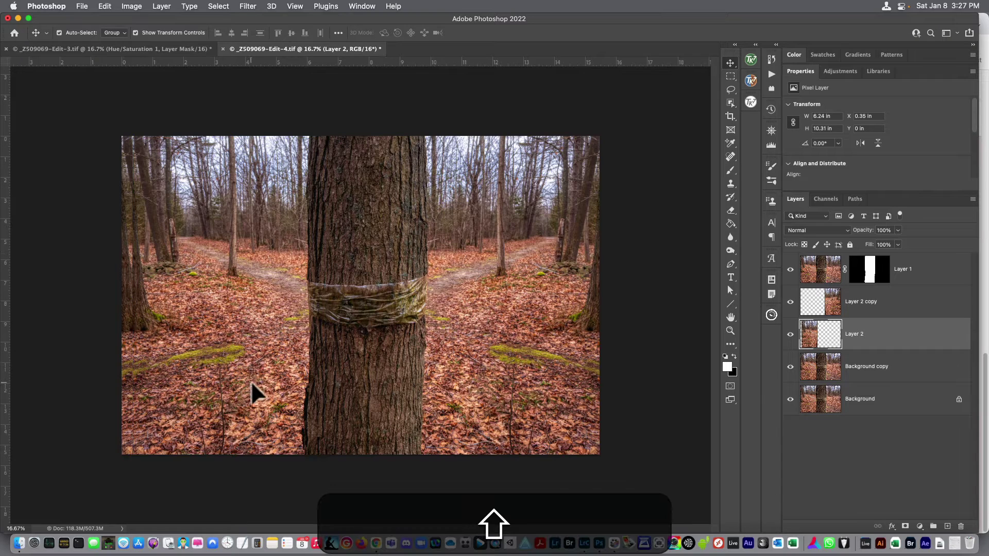
left_click_drag(251, 381, 249, 381)
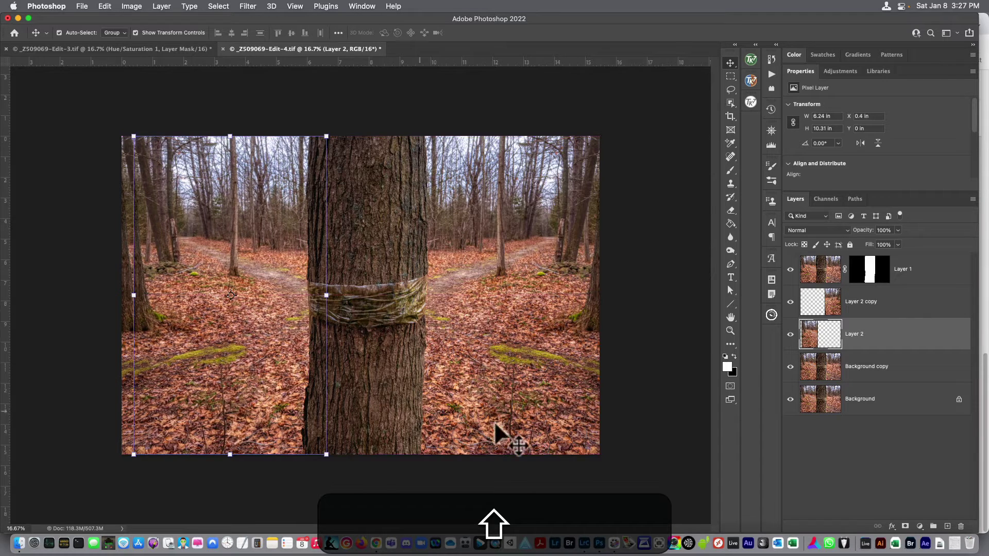
Shift the mirrored Layer 2 copy slightly toward the trunk to about X 9.22 in and deselect all layers.
left_click(836, 308)
left_click_drag(514, 339, 512, 341)
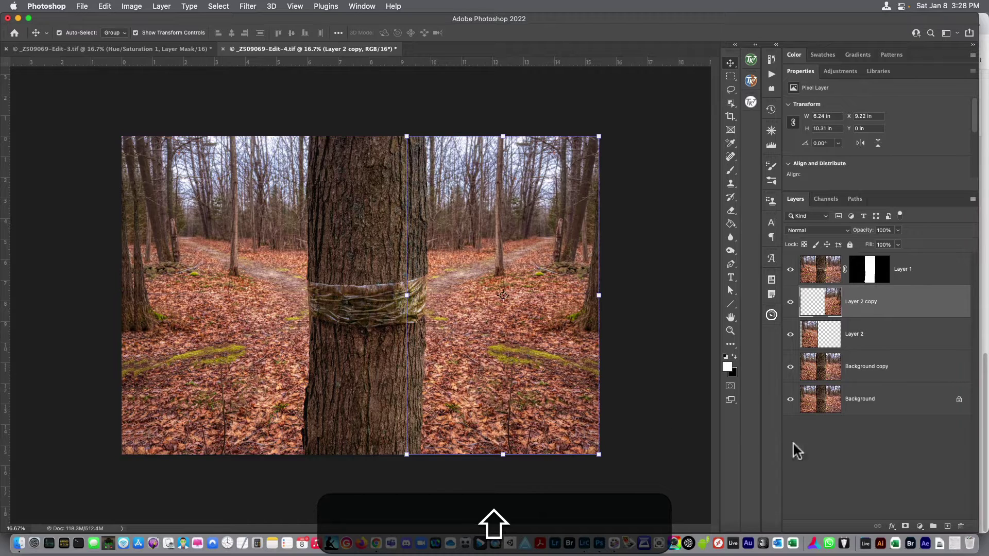
left_click(839, 465)
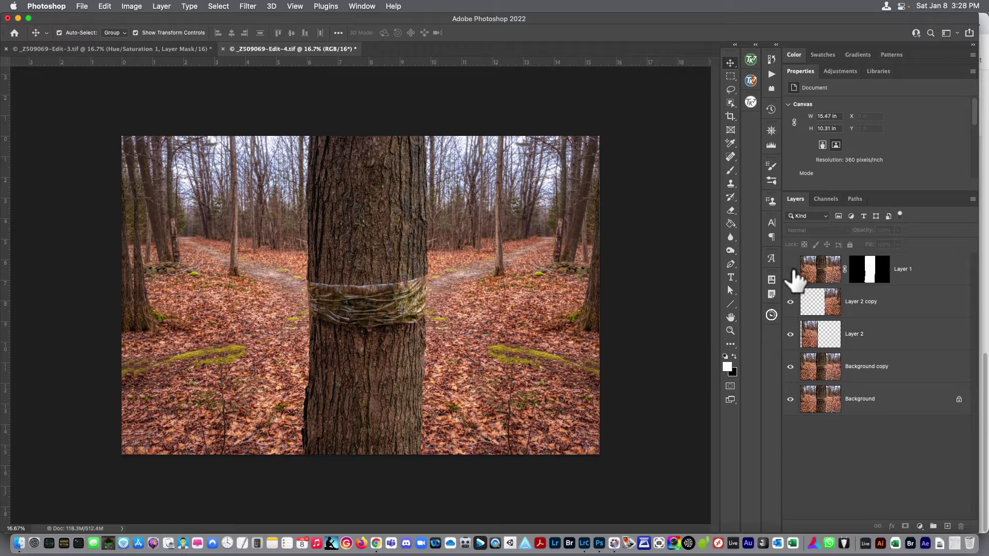
Hide Layer 1 and stamp the remaining visible layers into a new merged layer above Layer 2 copy.
left_click(790, 269)
left_click(902, 308)
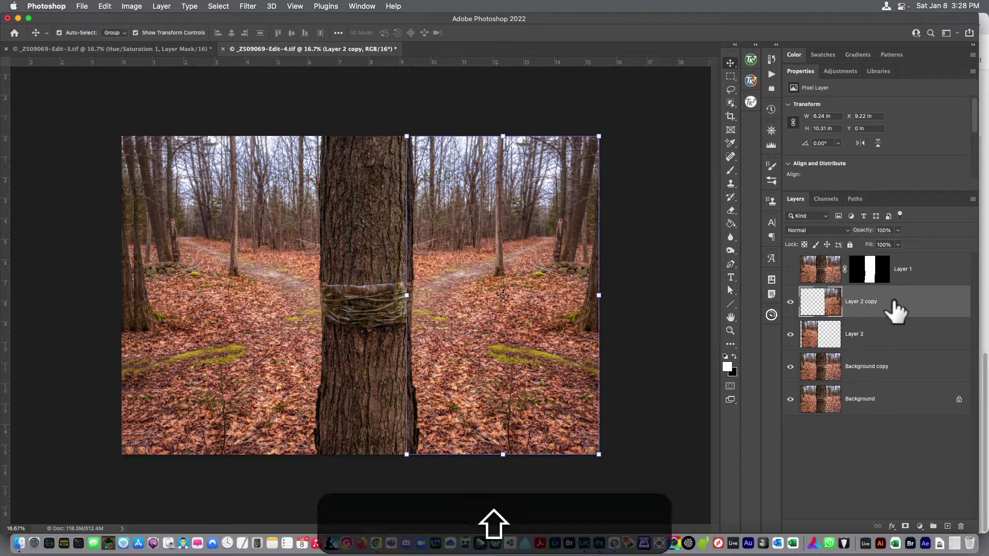
key("alt+shift+super+e")
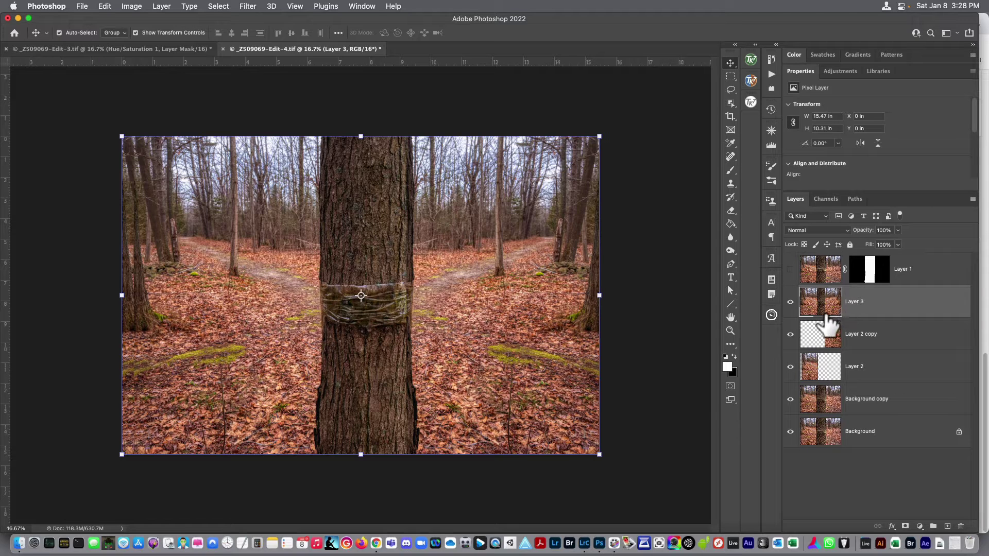
Compare the merged background with and without the masked trunk of Layer 1, ending with the trunk shown.
left_click(791, 269)
left_click(790, 270)
left_click(791, 269)
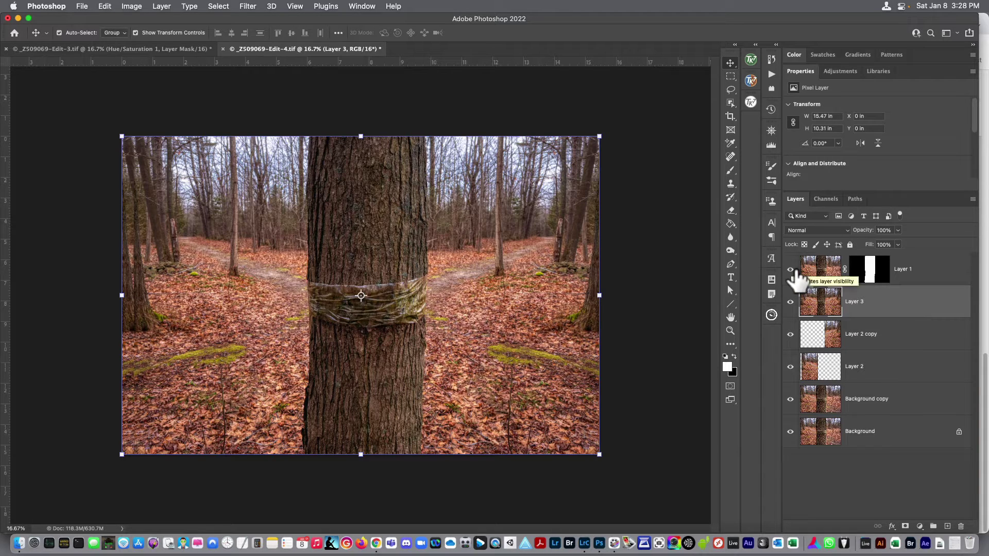
left_click(790, 270)
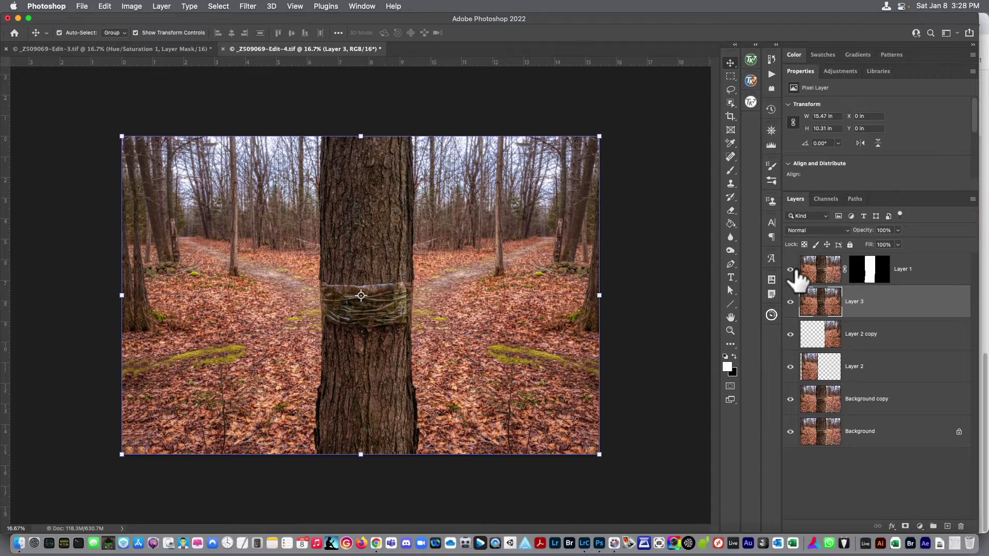
left_click(791, 270)
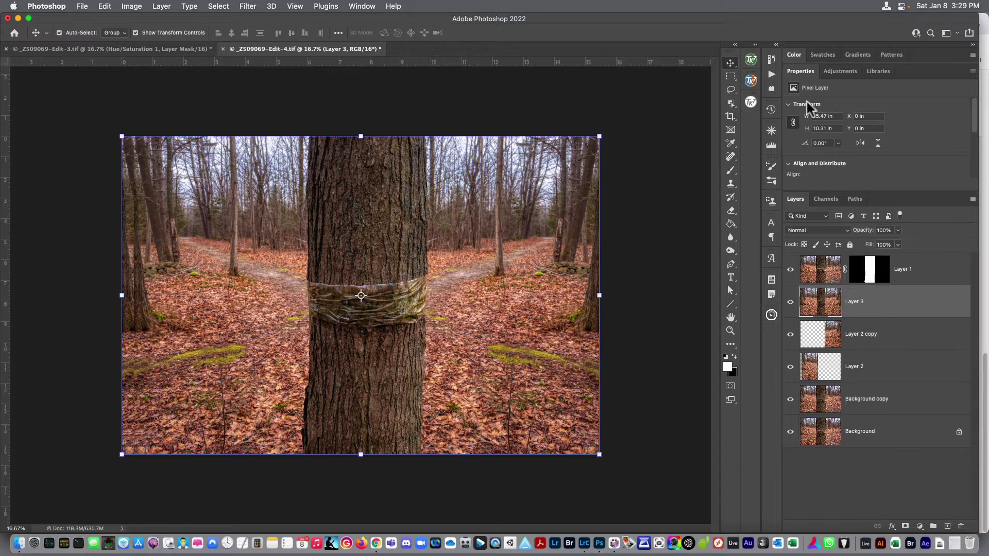
Try a TK7 RapidMask Burn layer through the Darks 2 mask with Layer 1 visible, and delete that Burn layer.
left_click(751, 60)
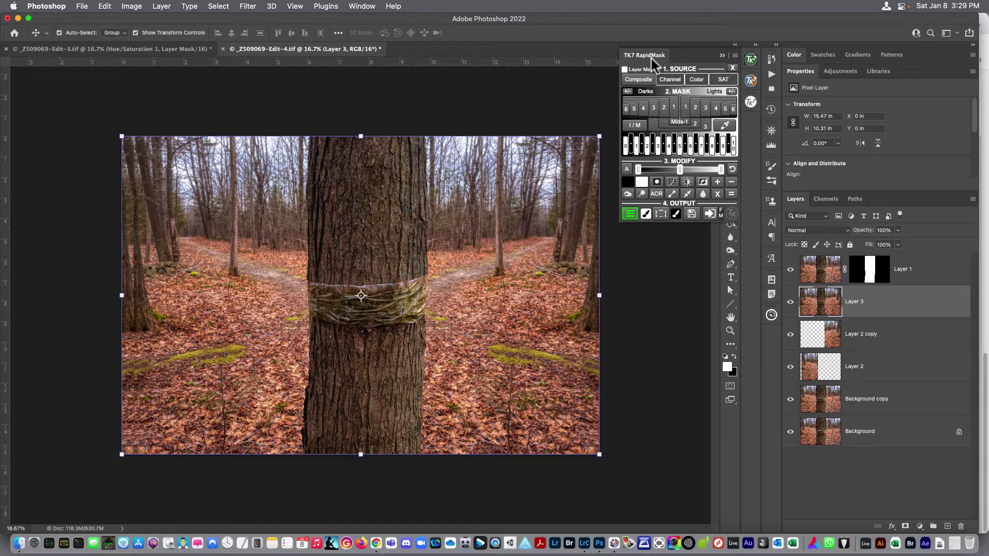
left_click(673, 106)
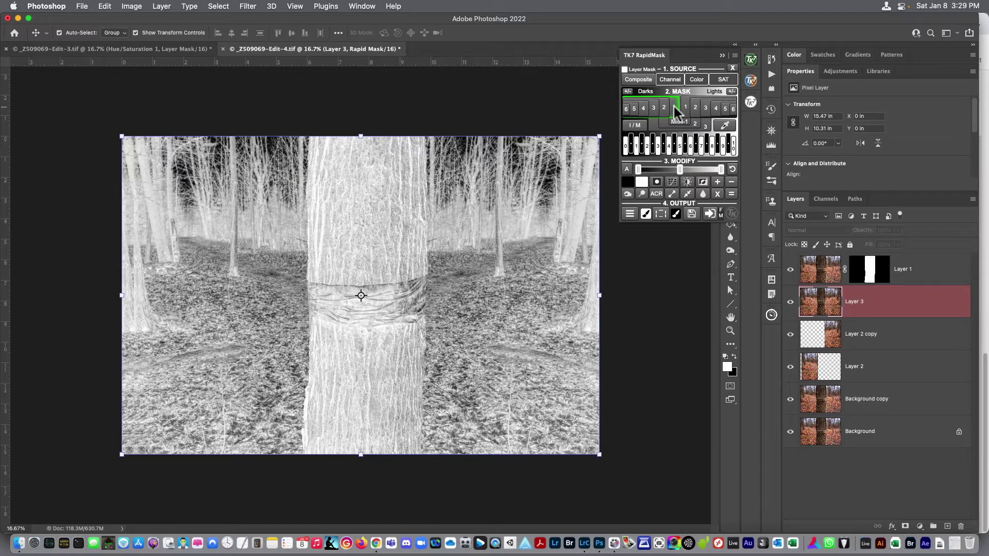
left_click(666, 106)
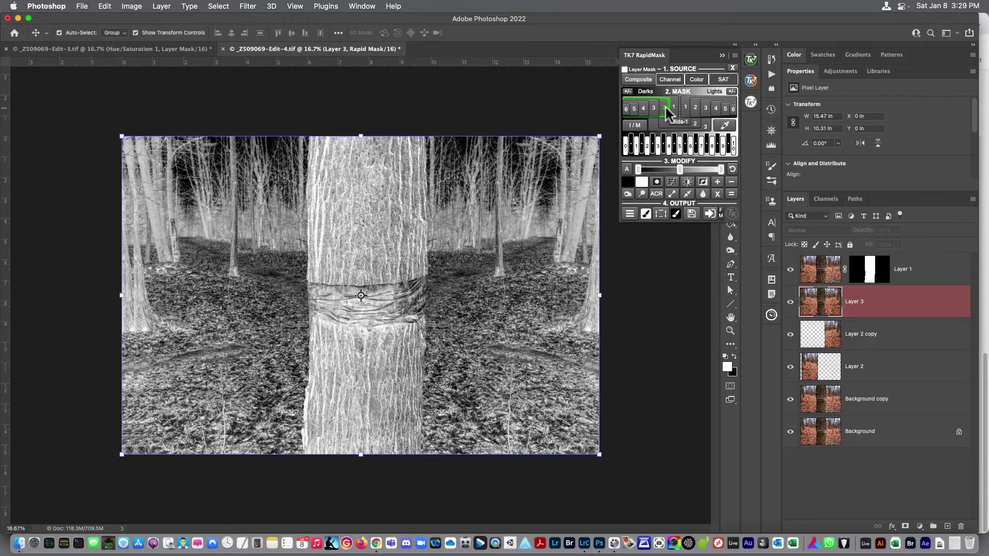
left_click(629, 214)
left_click(700, 70)
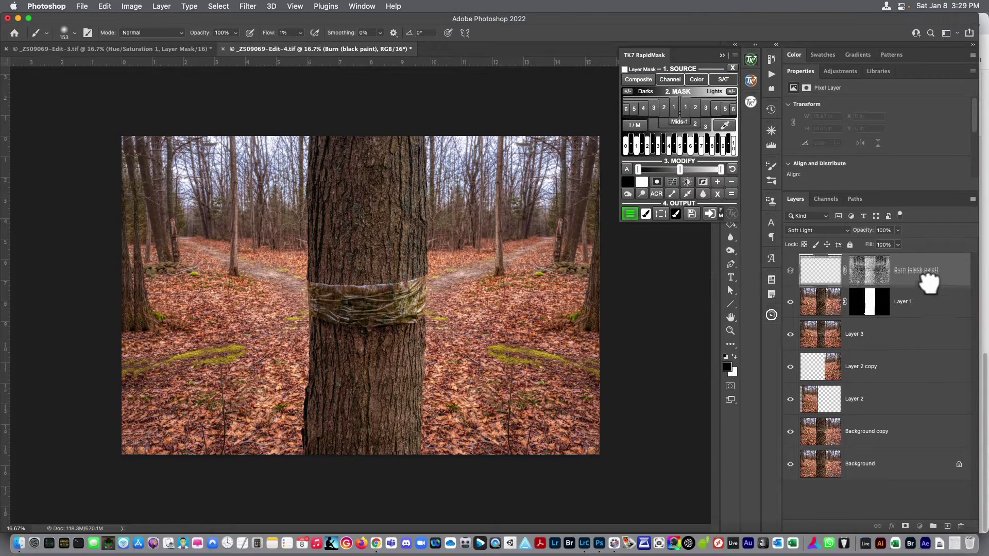
left_click_drag(927, 276, 961, 527)
Hide Layer 1 and create a TK7 RapidMask Burn layer from Layer 3 using the Darks 2 luminosity mask.
left_click(790, 268)
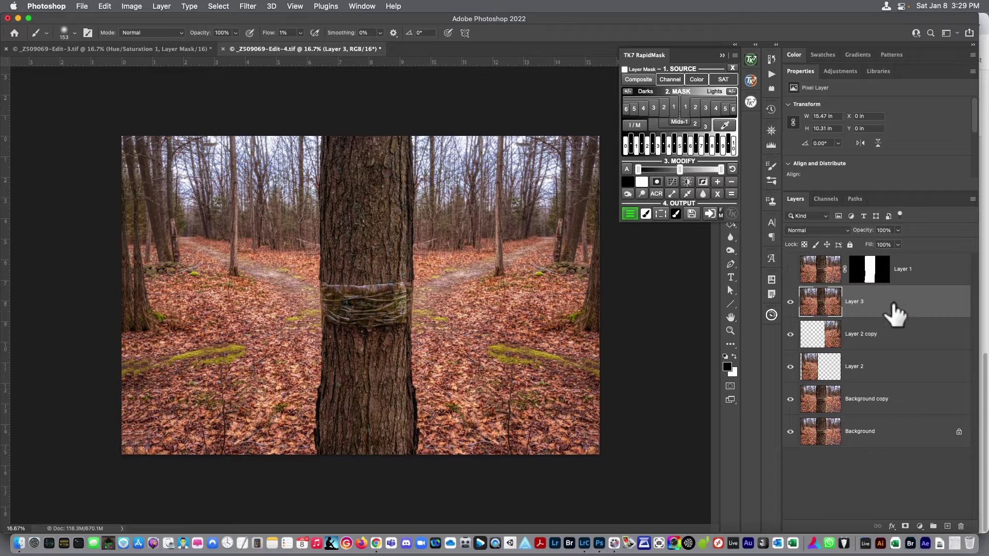
mouse_move(722, 71)
left_click(662, 110)
left_click(630, 214)
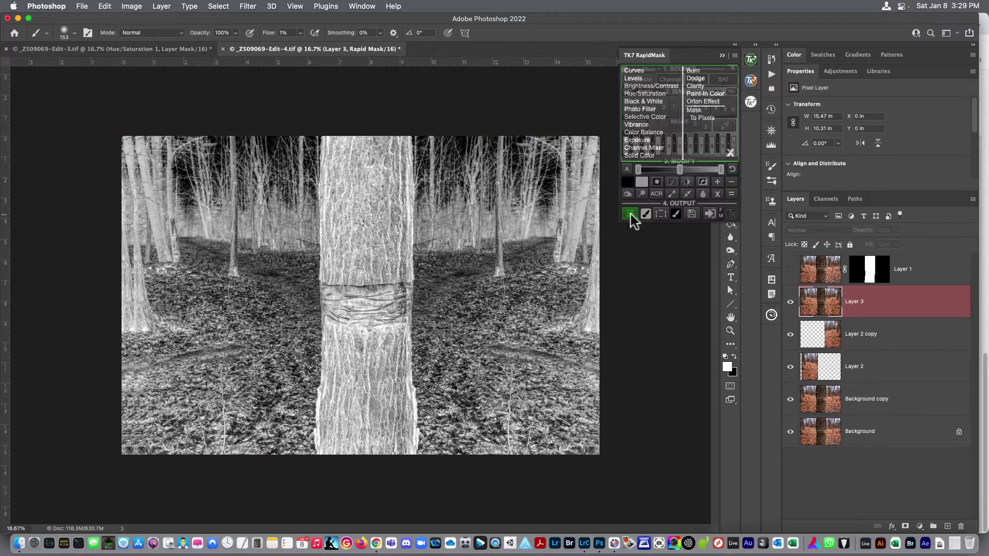
left_click(699, 70)
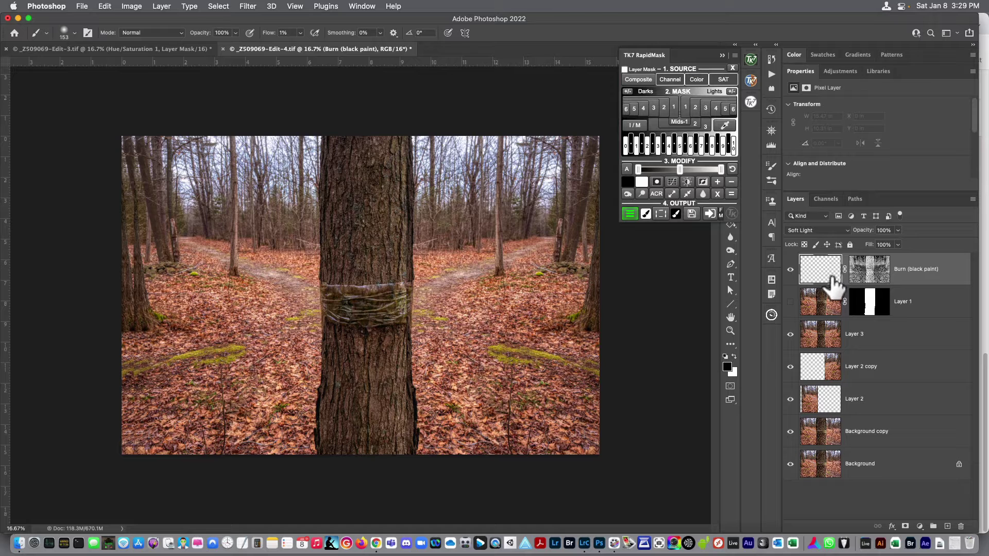
Inspect the Burn layer's luminosity mask on its own and move the Burn layer below Layer 1.
left_click(874, 280, "alt")
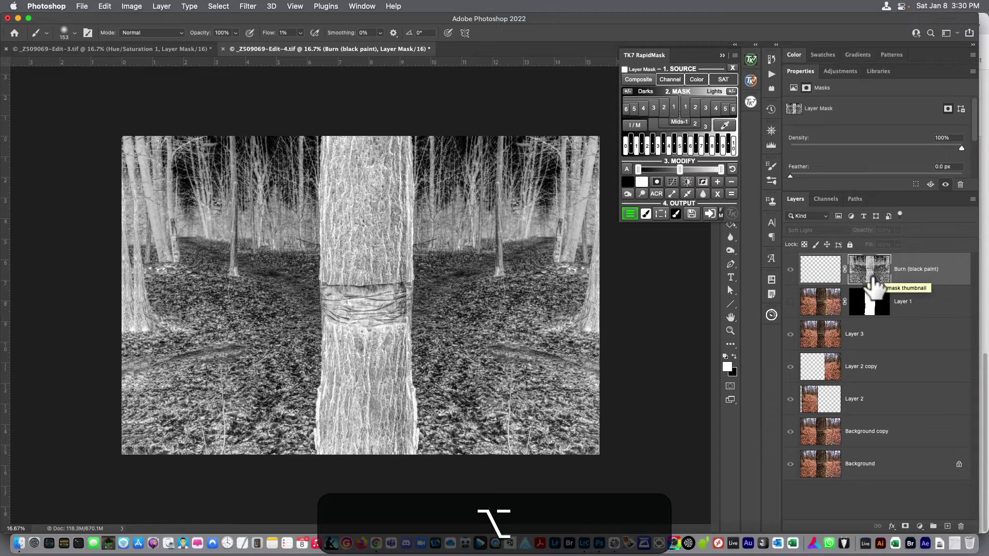
left_click(873, 281, "alt")
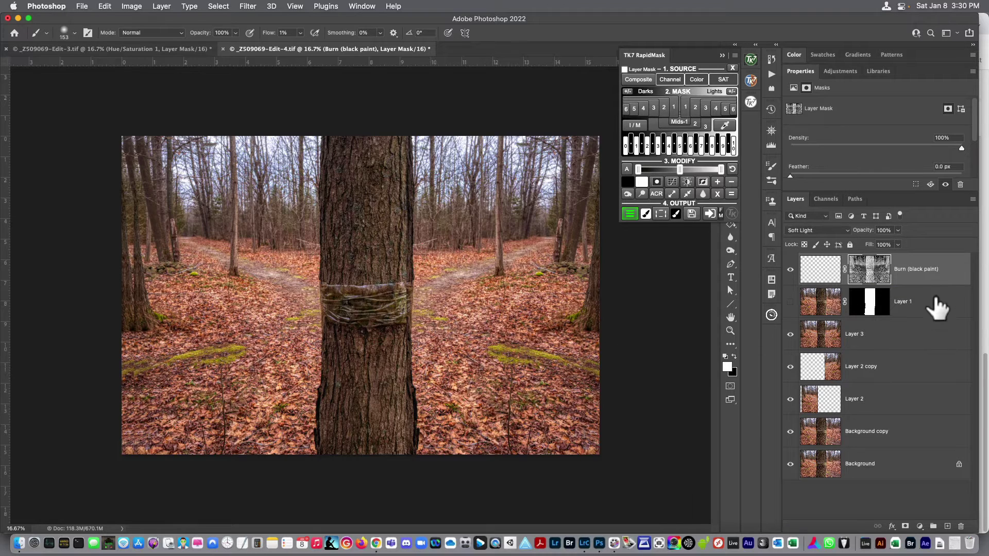
left_click_drag(928, 275, 923, 336)
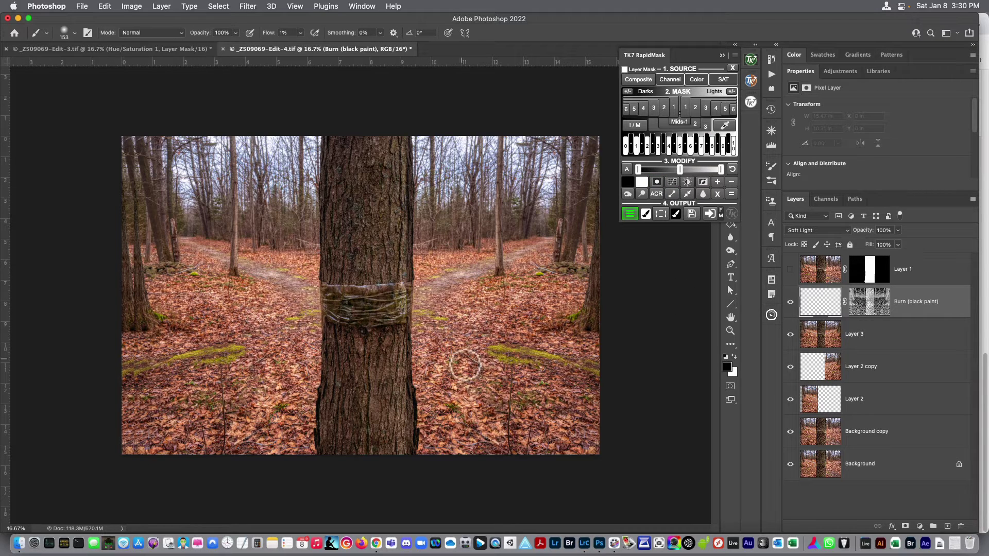
Darken the forest and ground around the trunk by painting black on the Burn layer, with a 477 px brush at 1% flow.
left_click_drag(296, 348, 312, 354)
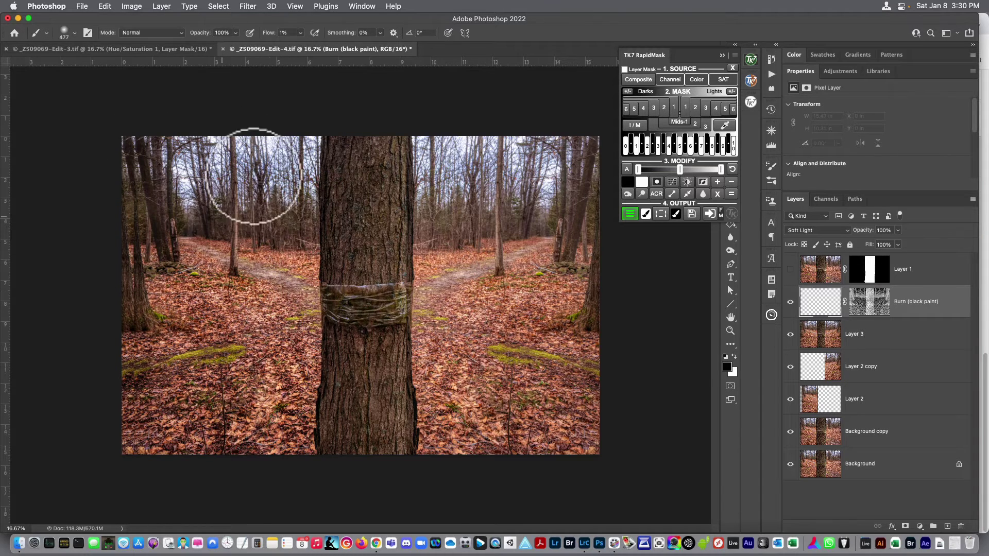
mouse_move(167, 219)
left_mouse_down()
mouse_move(313, 243)
mouse_move(293, 278)
left_mouse_up()
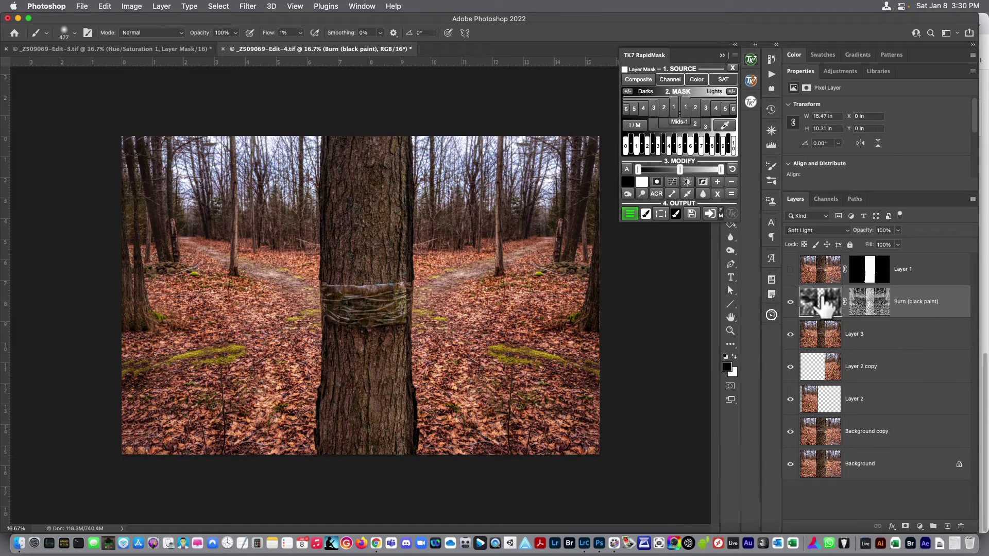
With the Burn layer's mask disabled and its blend mode set to Normal, even out the black paint on both sides of the trunk.
left_click(870, 309, "shift")
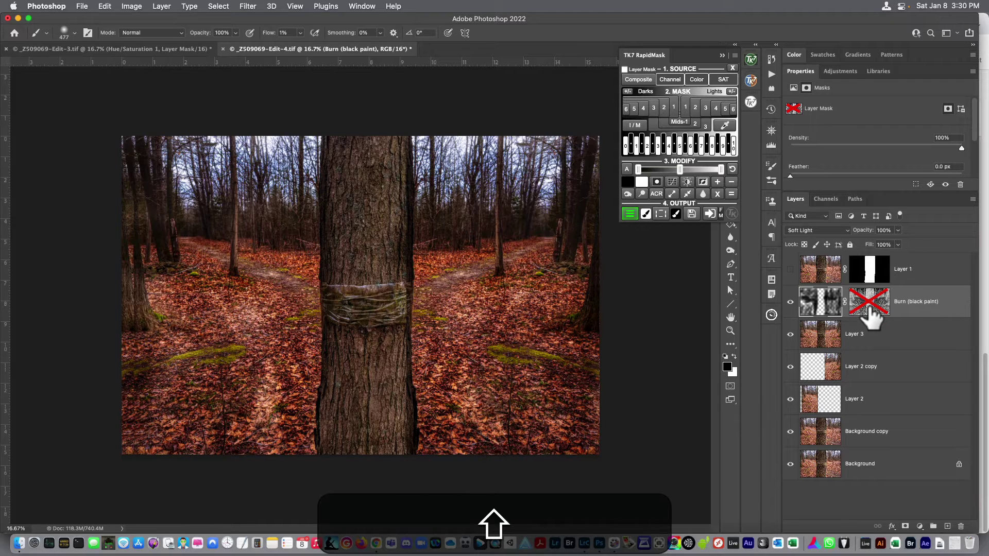
left_click(819, 305)
left_click(809, 230)
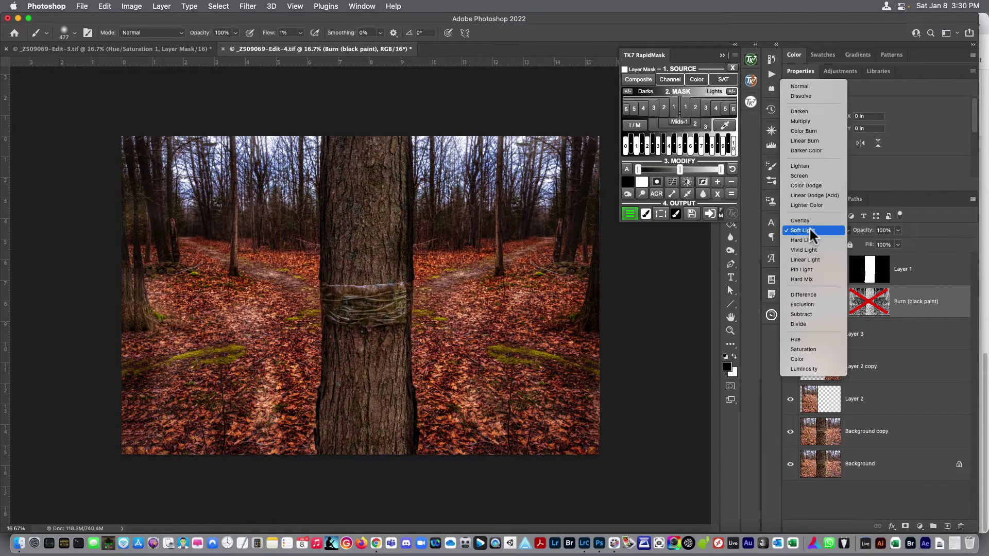
left_click(808, 85)
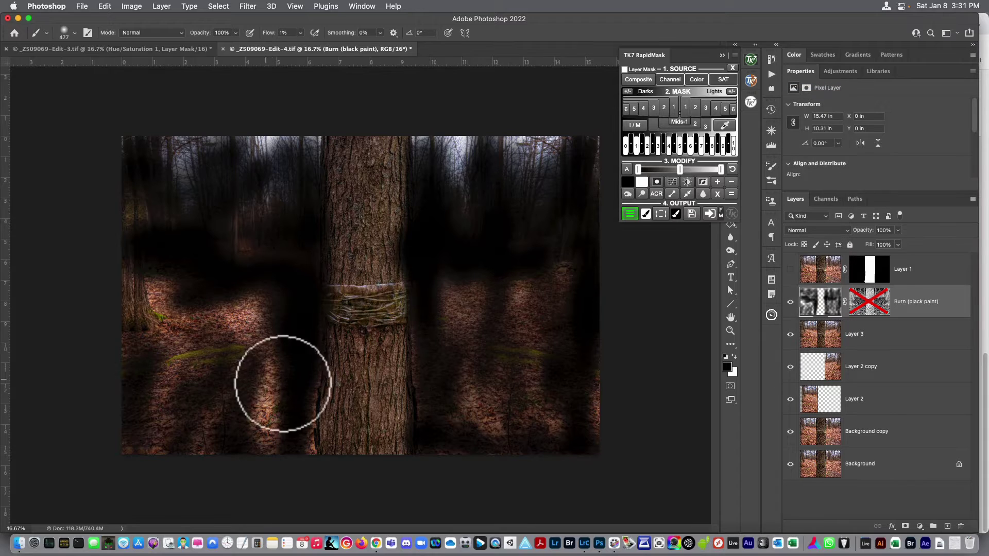
mouse_move(261, 309)
left_mouse_down()
mouse_move(243, 408)
mouse_move(197, 366)
mouse_move(175, 307)
mouse_move(165, 415)
mouse_move(199, 402)
mouse_move(283, 473)
mouse_move(294, 369)
mouse_move(271, 300)
mouse_move(280, 206)
mouse_move(267, 256)
mouse_move(252, 165)
mouse_move(200, 189)
mouse_move(187, 227)
mouse_move(150, 212)
mouse_move(148, 380)
mouse_move(585, 441)
mouse_move(476, 338)
mouse_move(488, 304)
mouse_move(505, 453)
mouse_move(500, 438)
mouse_move(561, 433)
mouse_move(541, 391)
mouse_move(558, 353)
mouse_move(555, 299)
mouse_move(571, 296)
mouse_move(581, 364)
mouse_move(527, 349)
mouse_move(498, 299)
mouse_move(468, 435)
mouse_move(470, 227)
mouse_move(483, 183)
mouse_move(463, 157)
mouse_move(465, 177)
mouse_move(547, 214)
mouse_move(578, 181)
mouse_move(523, 162)
left_mouse_up()
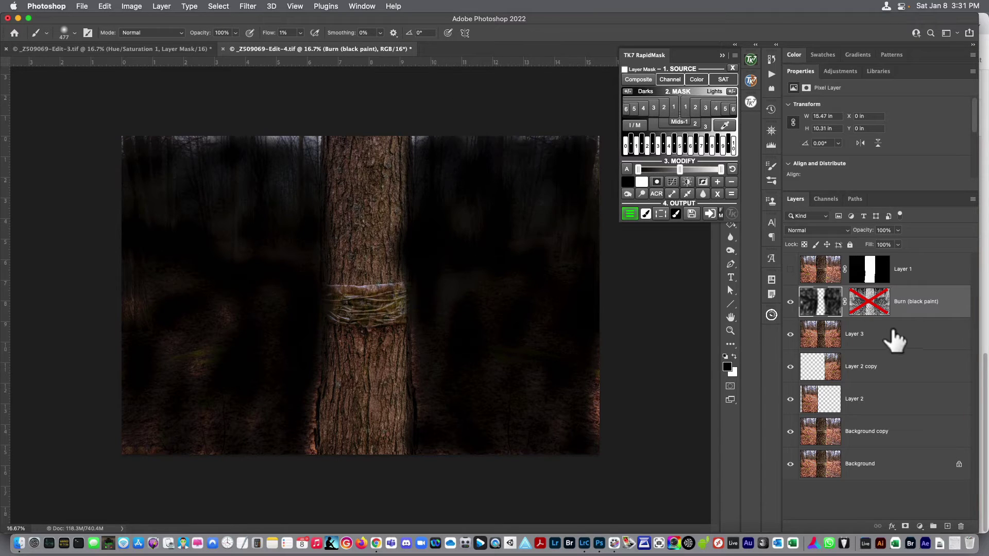
Re-enable the Burn layer's mask and set the layer's blend mode back to Soft Light.
left_click(877, 306, "shift")
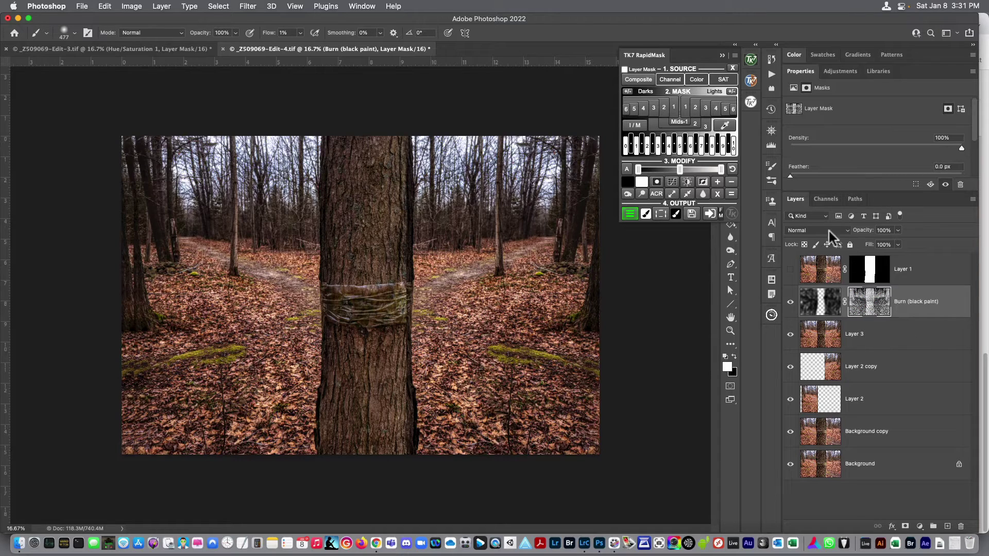
left_click(822, 309)
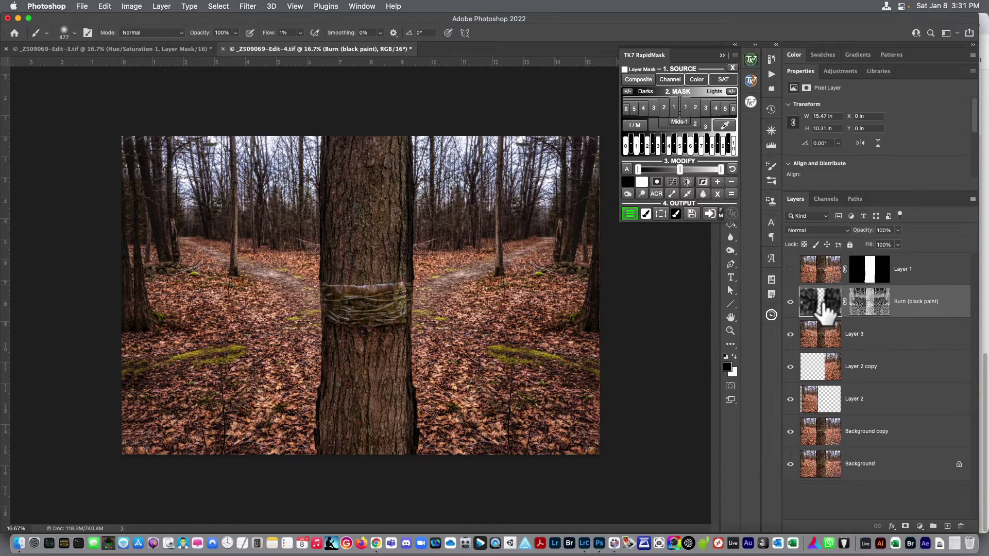
left_click(813, 230)
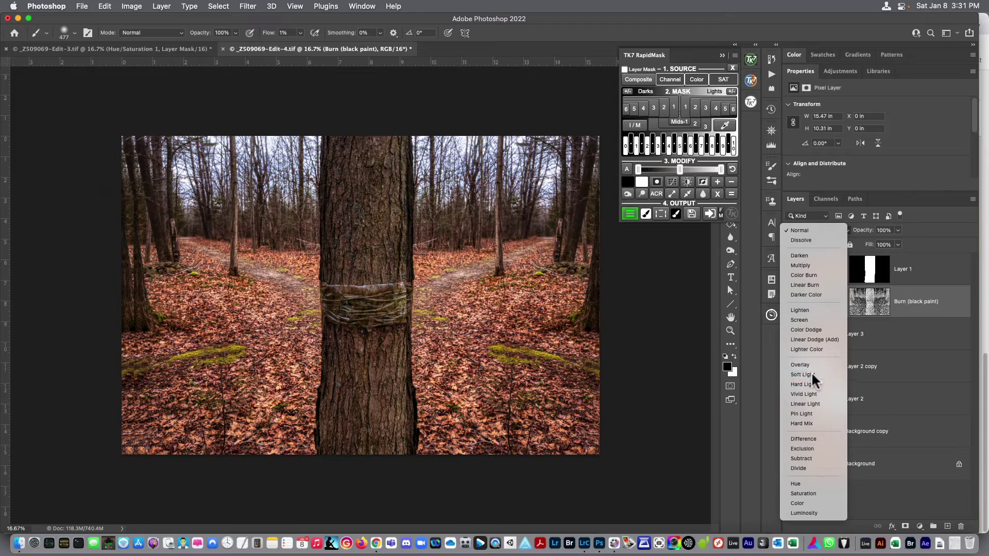
left_click(811, 373)
Compare the image with and without the Burn layer's darkening, leaving the layer visible.
left_click(792, 303)
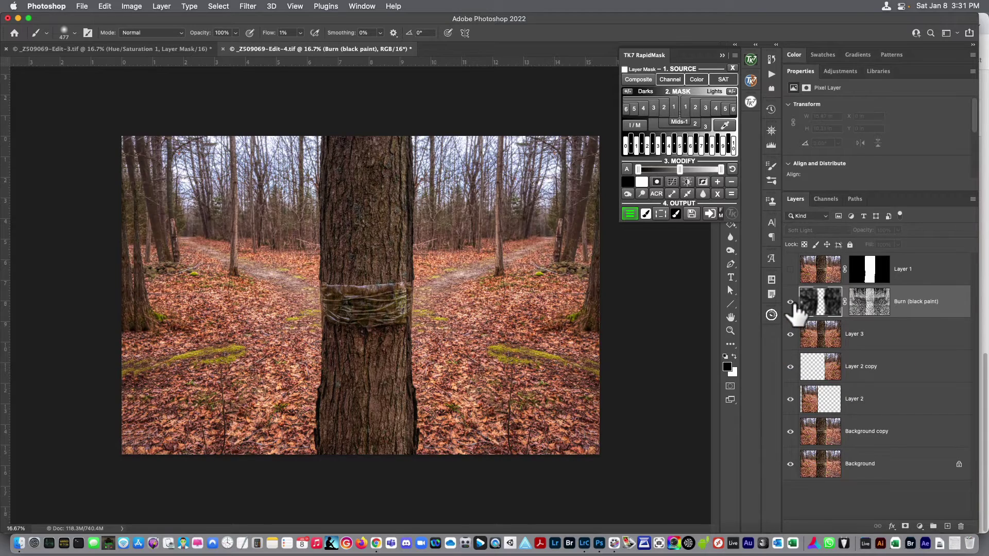
left_click(792, 302)
left_click(792, 303)
left_click(792, 303)
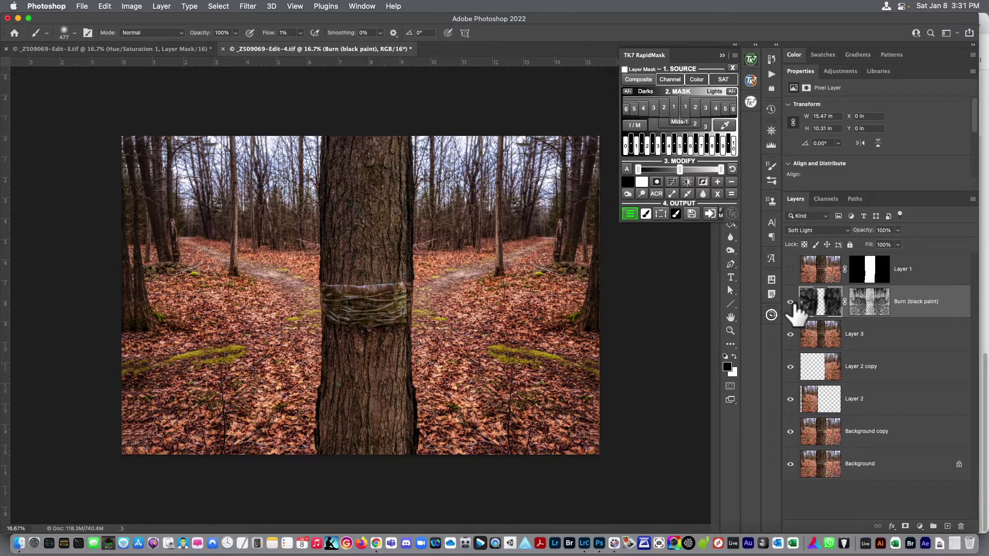
Show the trunk on Layer 1, add an empty layer above the Burn layer, and collapse the TK7 RapidMask panel.
left_click(792, 270)
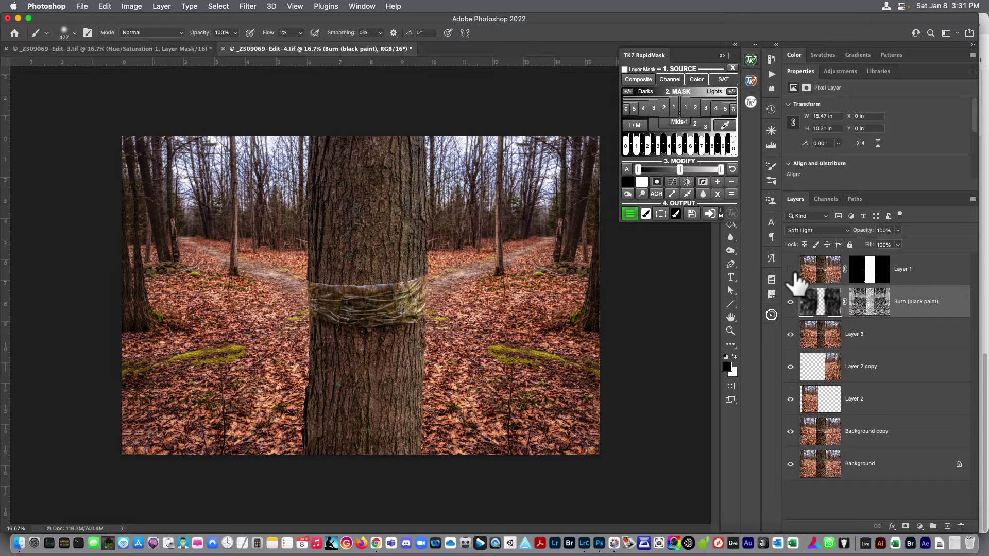
left_click(792, 270)
left_click(947, 527)
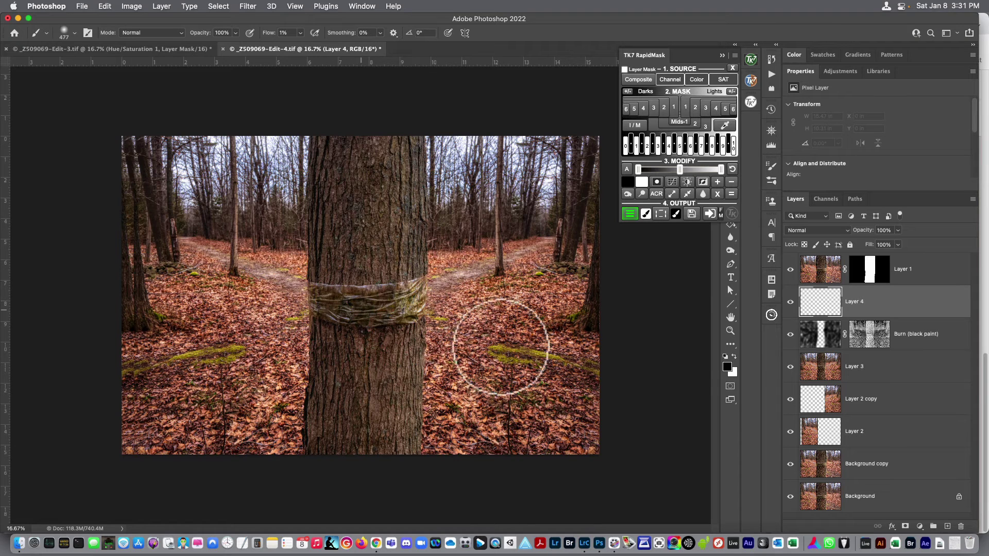
left_click(721, 54)
On Layer 4, use the Clone Stamp to extend and even out the path to the right of the trunk, sampling nearby ground.
left_click(731, 181)
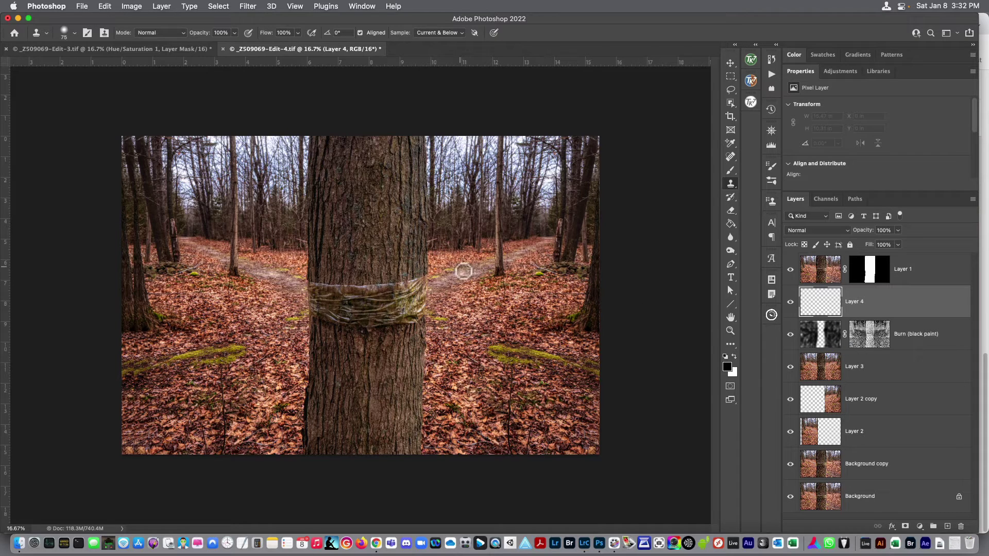
left_click(489, 273, "alt")
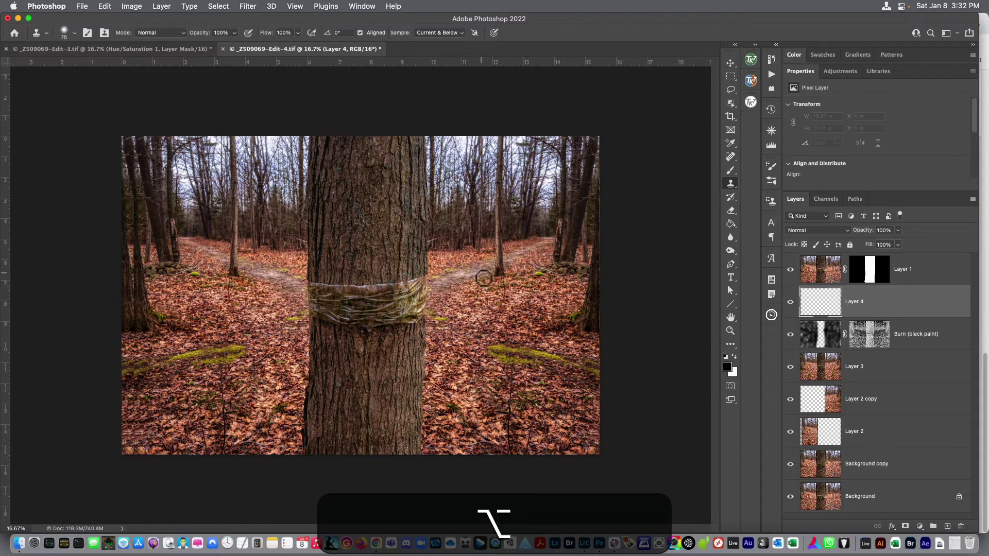
left_click(481, 281)
left_click_drag(476, 281, 467, 283)
left_click(475, 270, "alt")
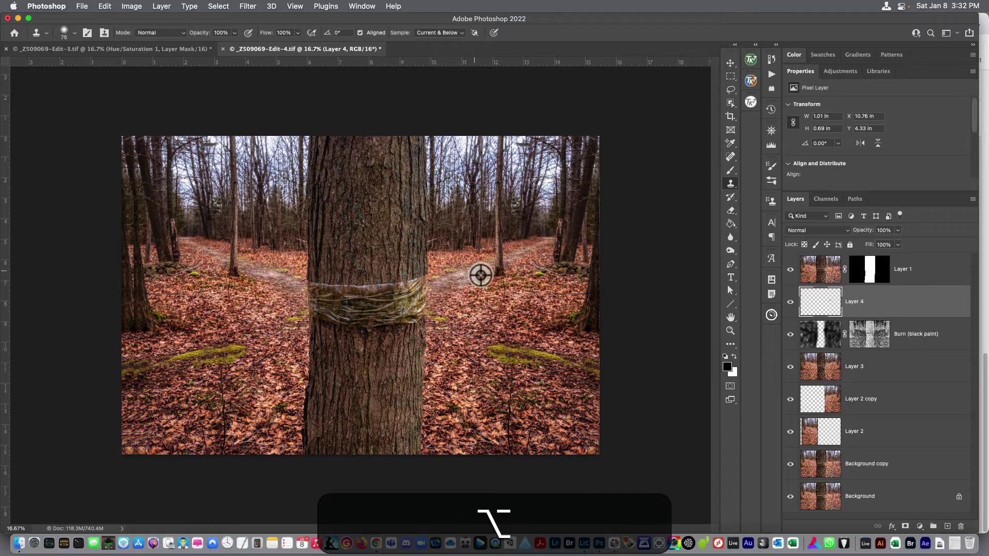
left_click(456, 289)
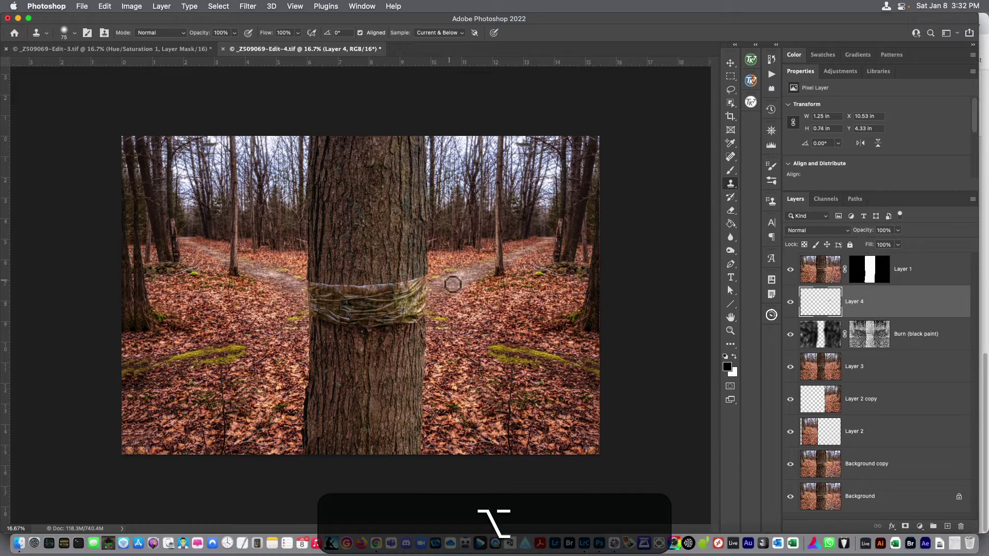
key("shift")
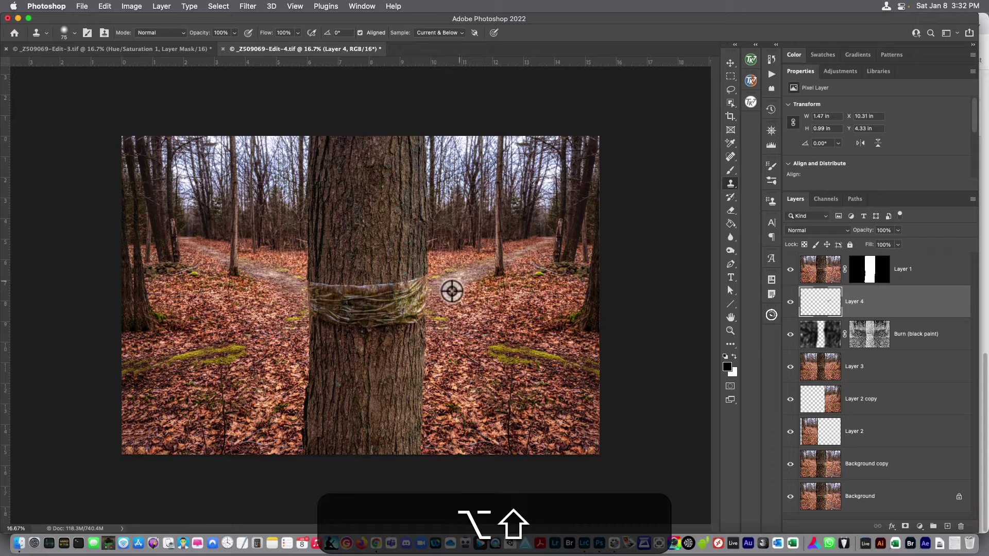
left_click(439, 298, "shift")
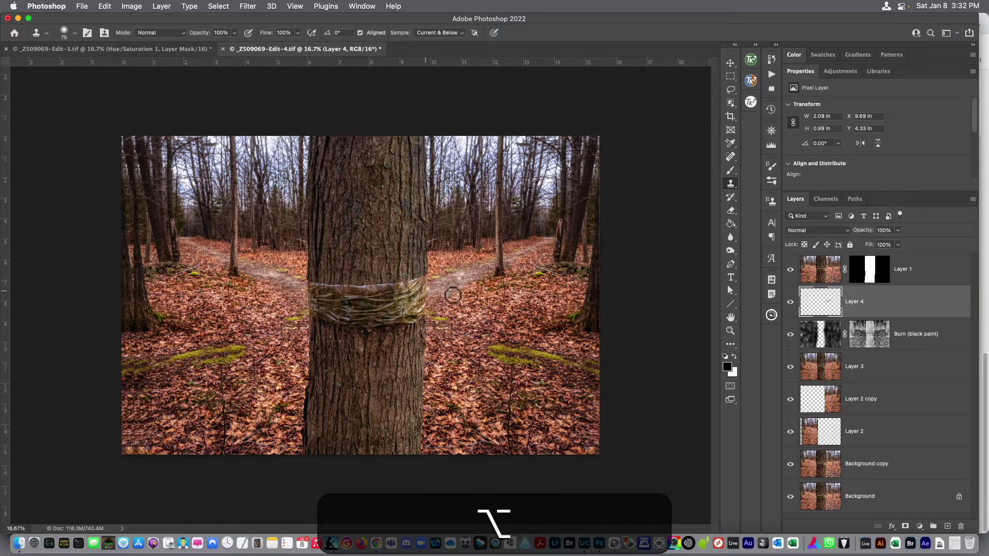
left_click(446, 296)
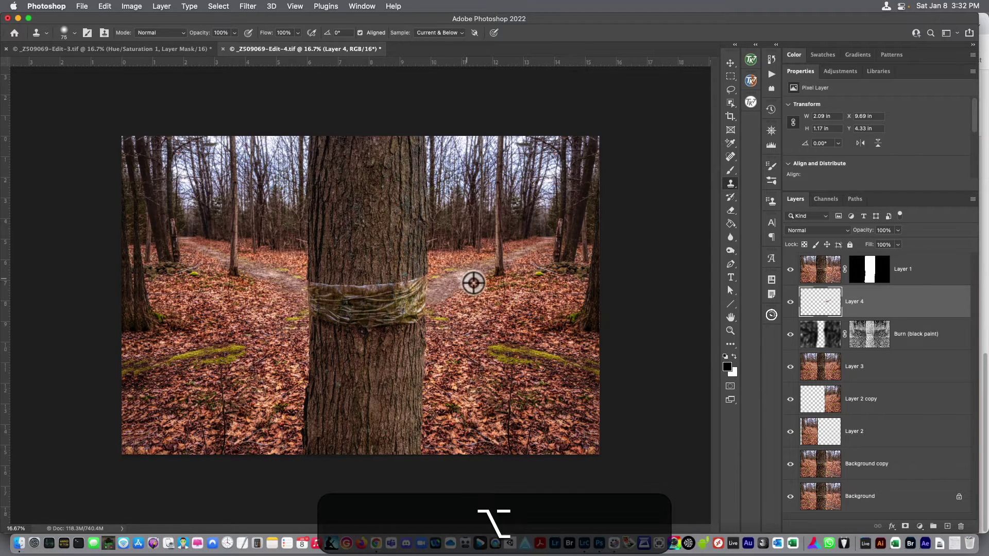
left_click(432, 311)
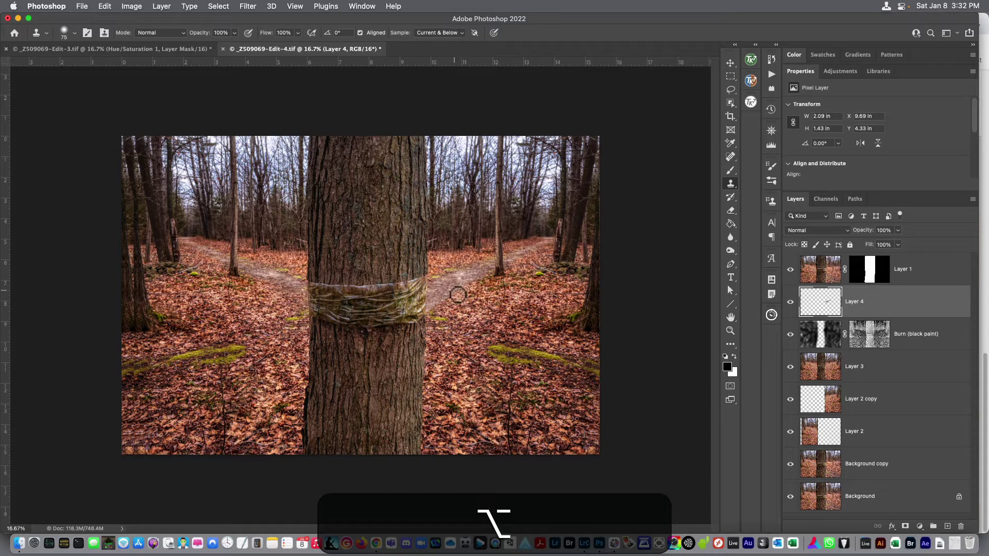
left_click(437, 308)
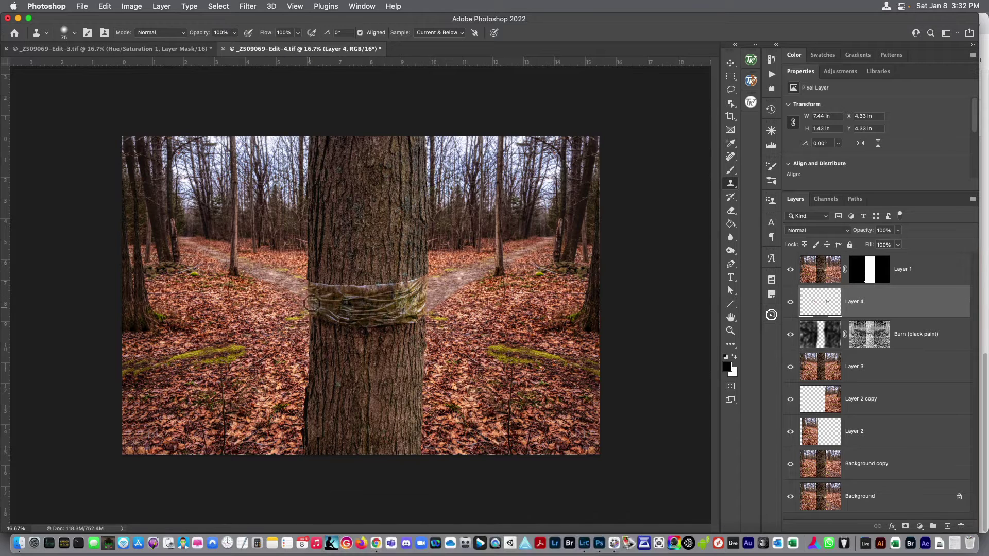
Clone the path to the left of the trunk up to the bark and blend the area with the Spot Healing Brush.
left_click(305, 301)
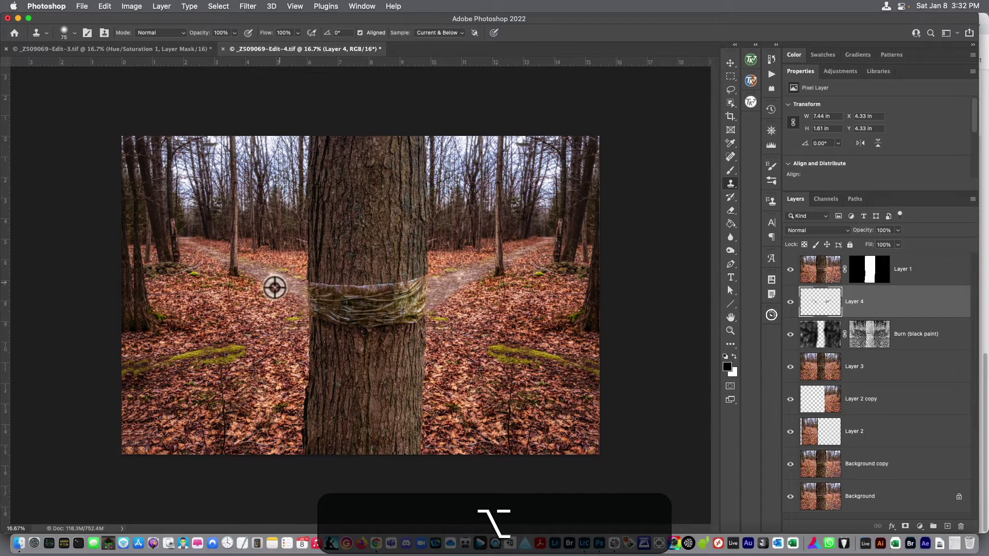
left_click(267, 278, "alt")
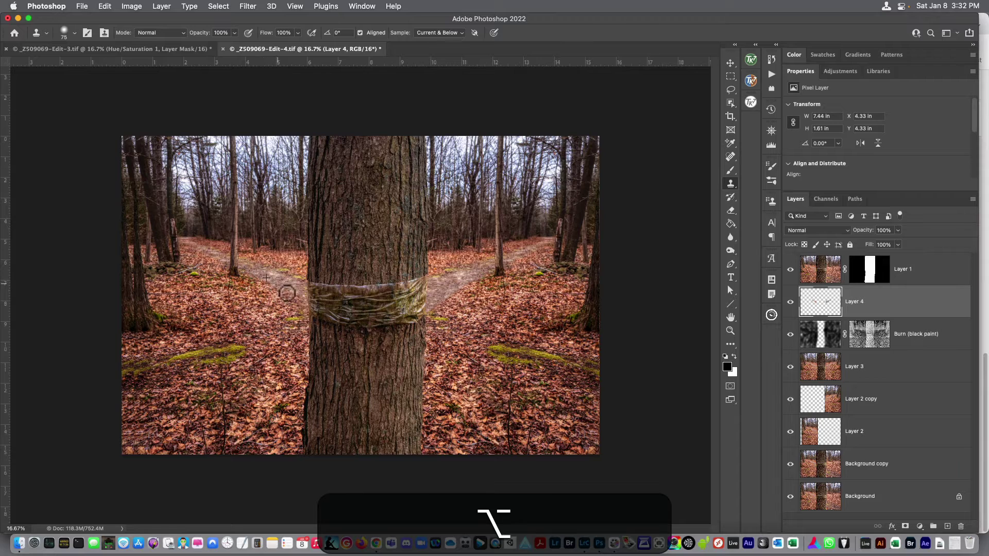
left_click(300, 293, "alt")
left_click_drag(268, 283, 277, 282)
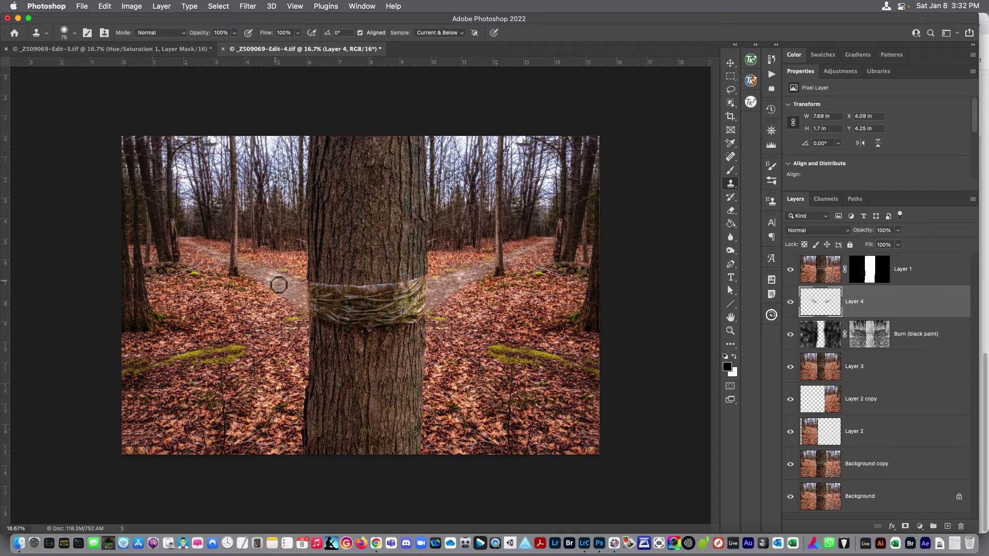
left_click(730, 155)
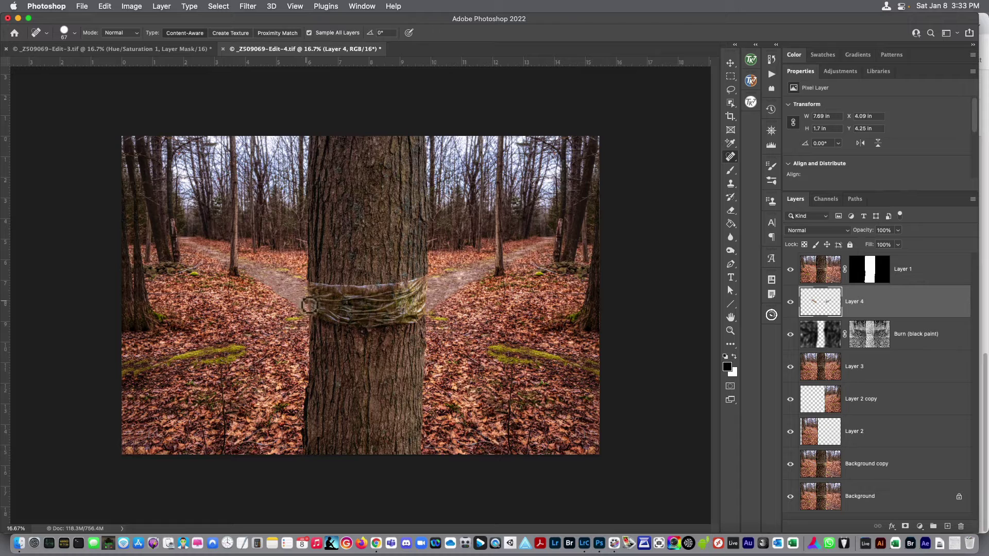
left_click_drag(289, 289, 291, 301)
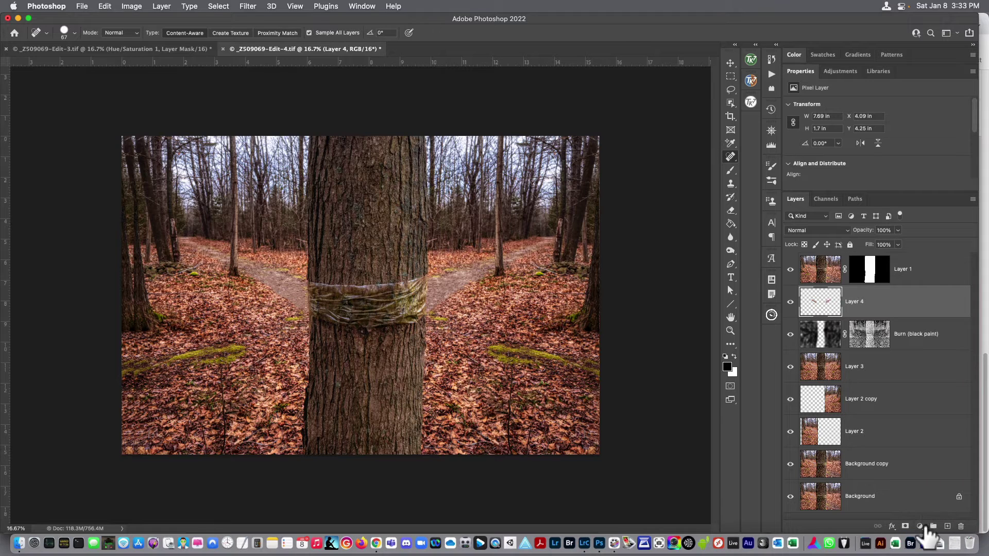
Add a Curves adjustment above Layer 4, raise the midtones to about input 99, output 135, and invert its mask to black.
left_click(921, 527)
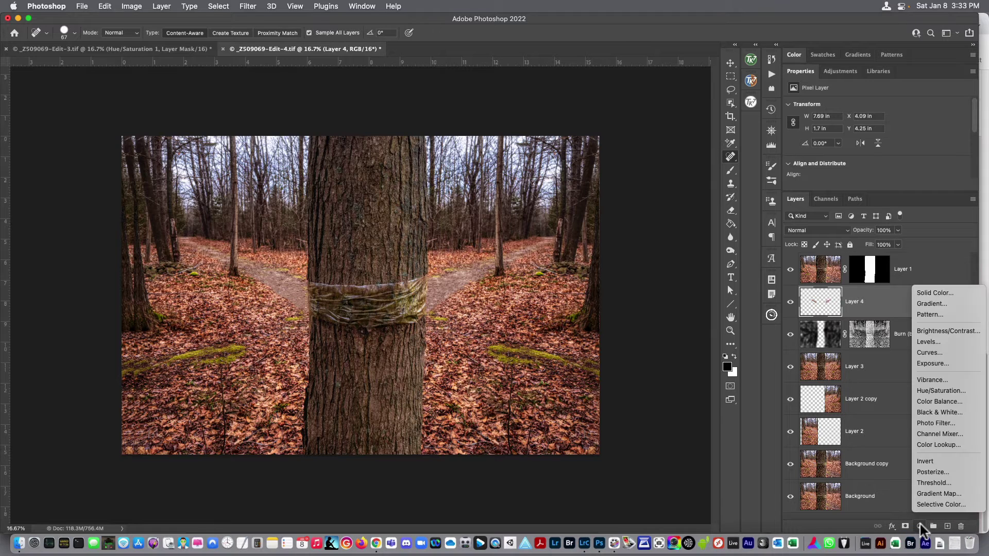
left_click(931, 353)
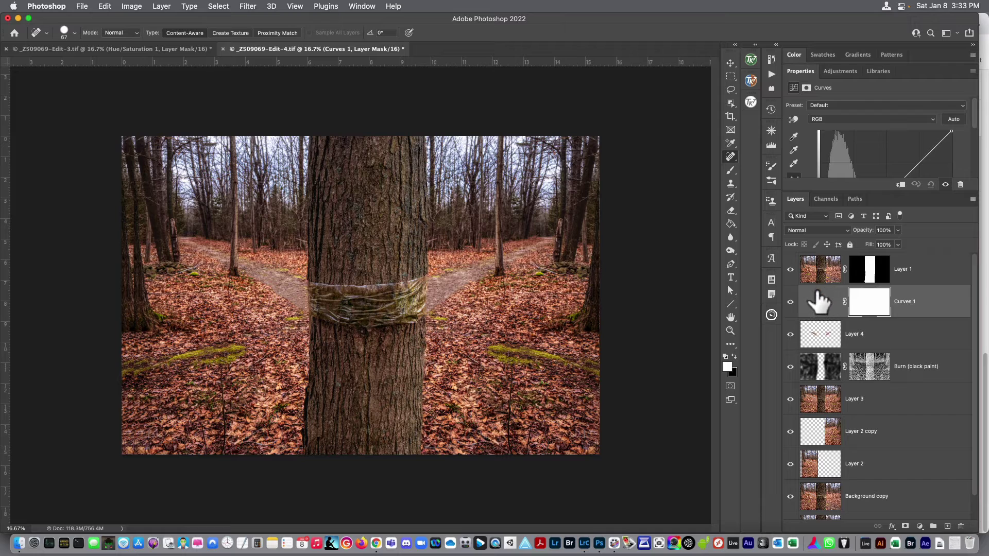
left_click_drag(890, 194, 890, 307)
left_click(886, 198)
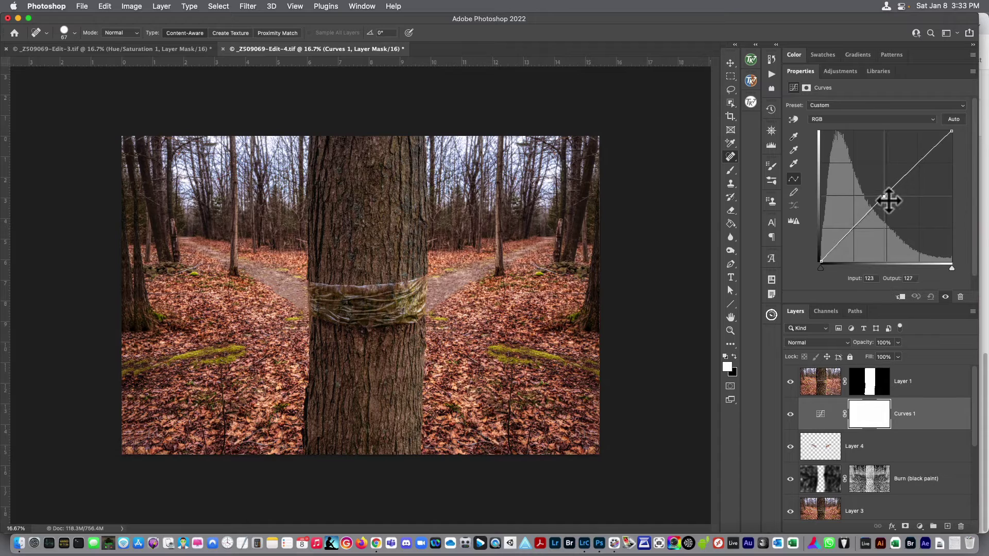
left_click_drag(889, 201, 876, 195)
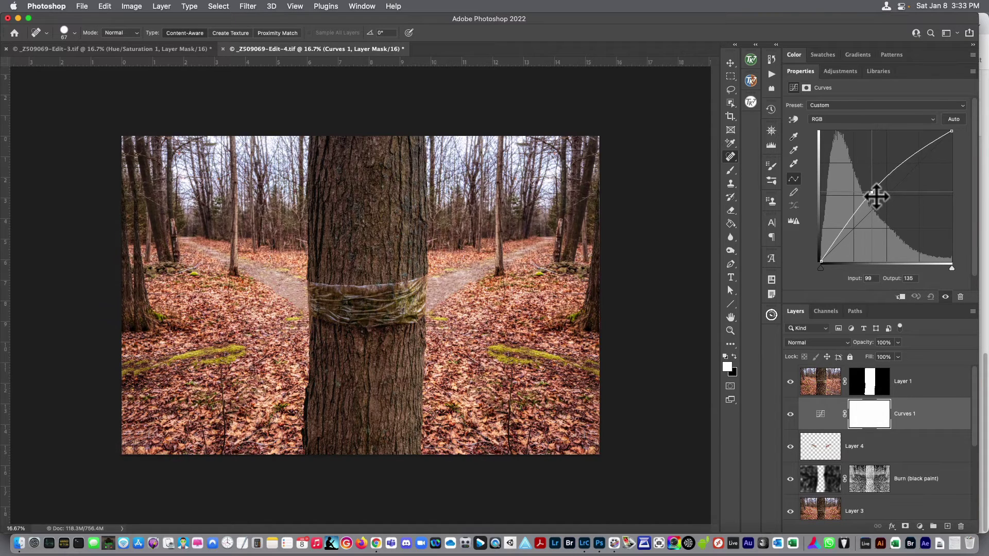
left_click(877, 420)
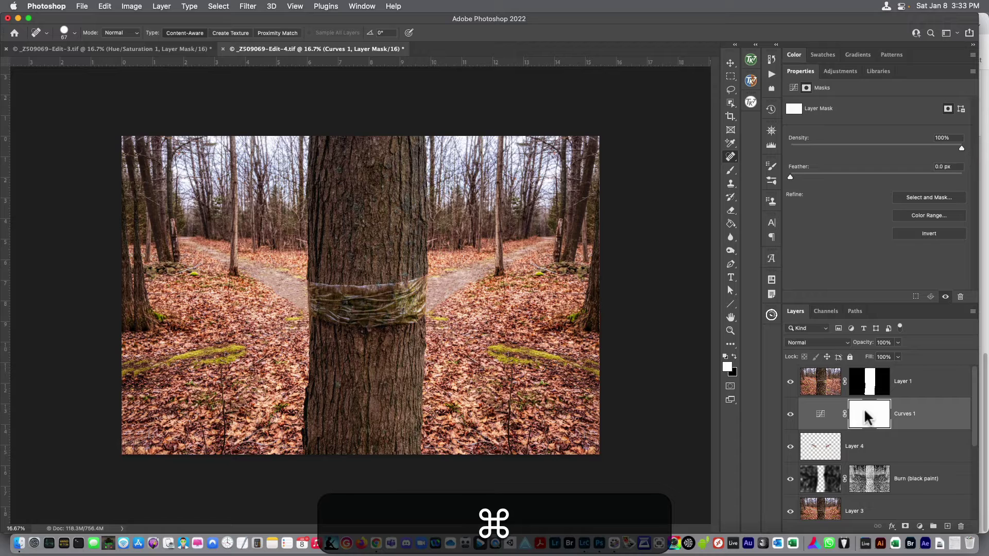
key("super+i")
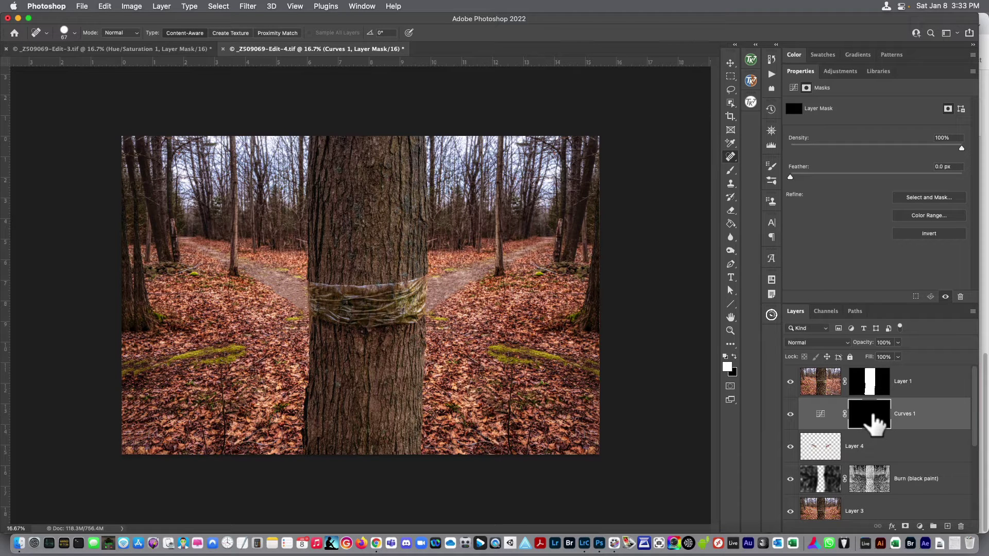
Paint white on the Curves 1 mask at 2% flow to brighten the path to the right of the trunk.
left_click(730, 170)
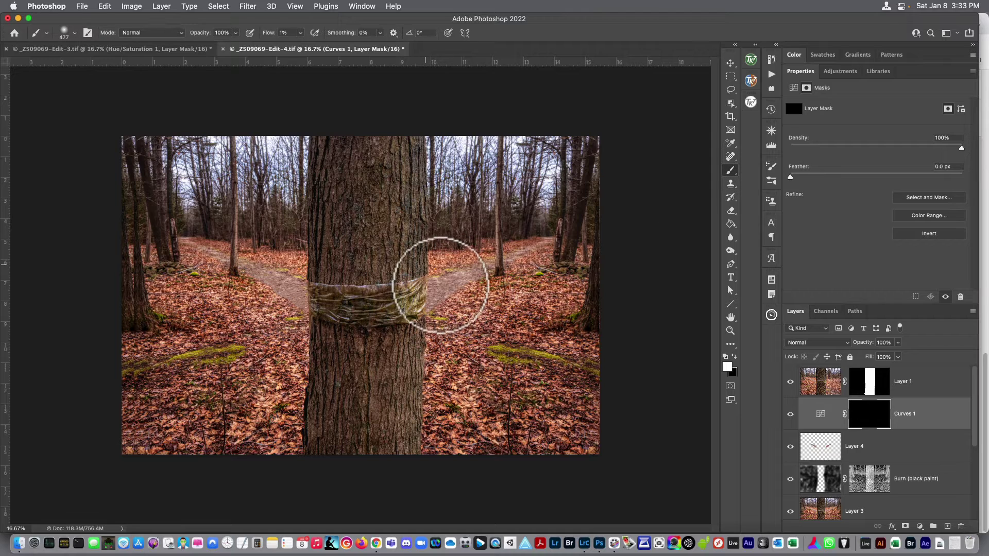
key("shift")
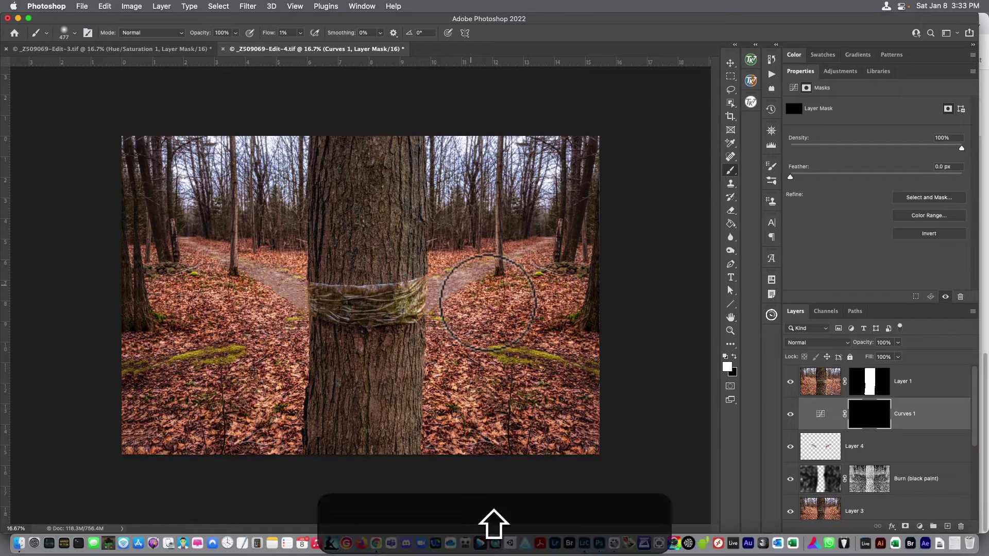
key("shift+2")
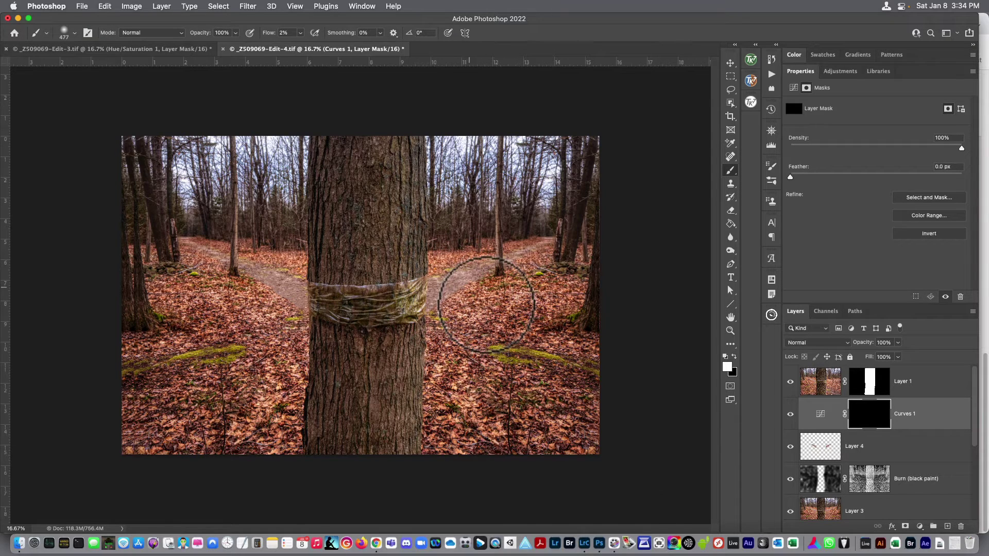
key("ctrl+alt")
mouse_move(479, 318)
left_mouse_down()
mouse_move(468, 323)
mouse_move(443, 297)
mouse_move(485, 272)
mouse_move(454, 305)
mouse_move(500, 315)
mouse_move(549, 308)
mouse_move(529, 308)
left_mouse_up()
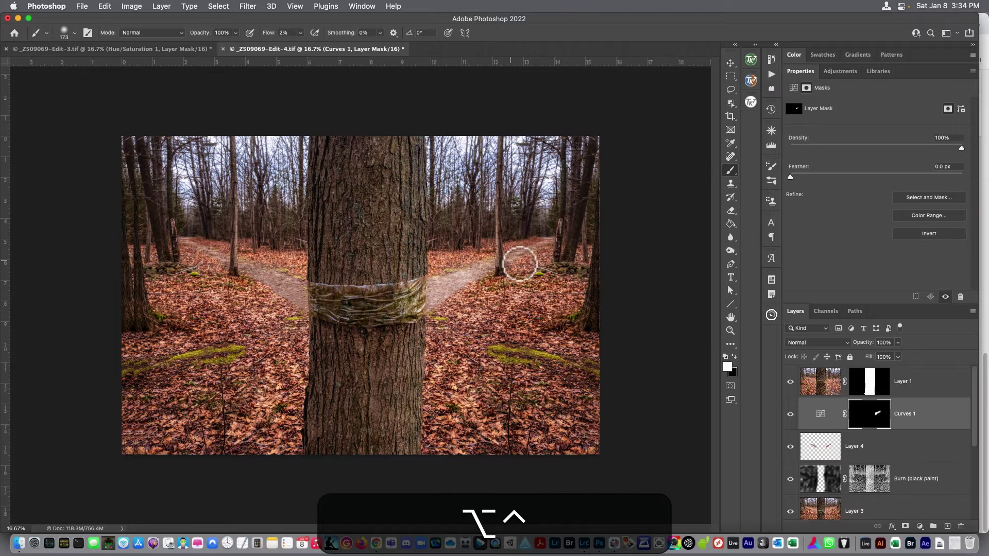
mouse_move(542, 252)
left_mouse_down()
mouse_move(532, 293)
mouse_move(513, 293)
left_mouse_up()
Reduce the brush flow to 1% and paint white on the Curves 1 mask to brighten the path left of the trunk.
key("shift+0")
key("shift+1")
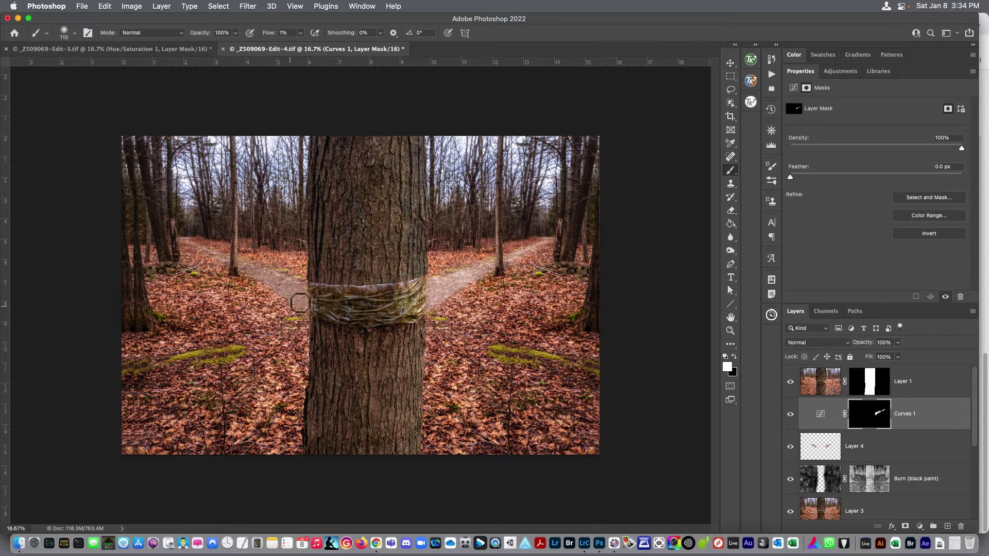
mouse_move(301, 300)
left_mouse_down()
mouse_move(277, 292)
mouse_move(309, 310)
mouse_move(299, 292)
mouse_move(251, 272)
mouse_move(307, 304)
left_mouse_up()
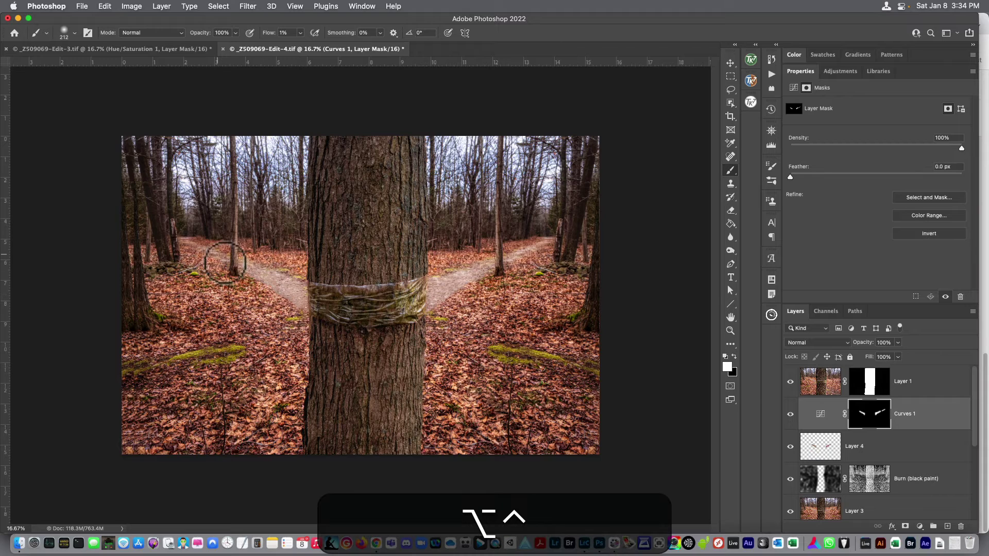
left_click_drag(238, 258, 215, 260)
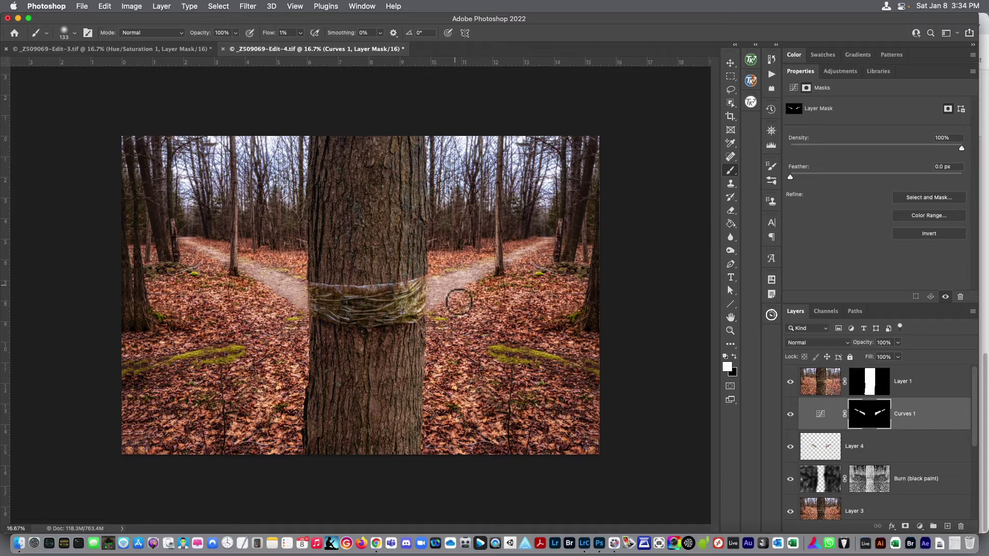
With Layer 1 selected, compare the Lights 1 and Lights 2 luminosity masks in TK7 RapidMask and choose Lights 2.
left_click(949, 390)
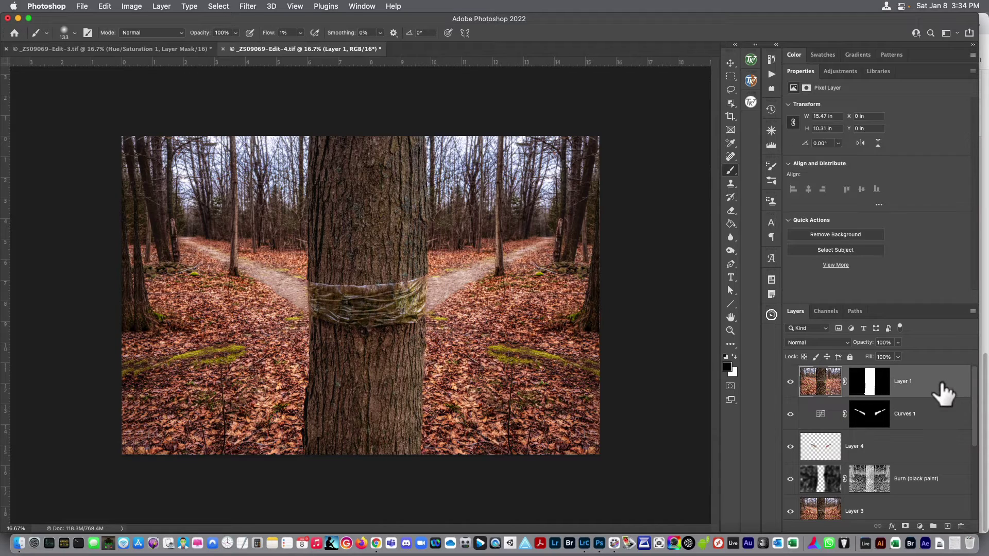
left_click(748, 62)
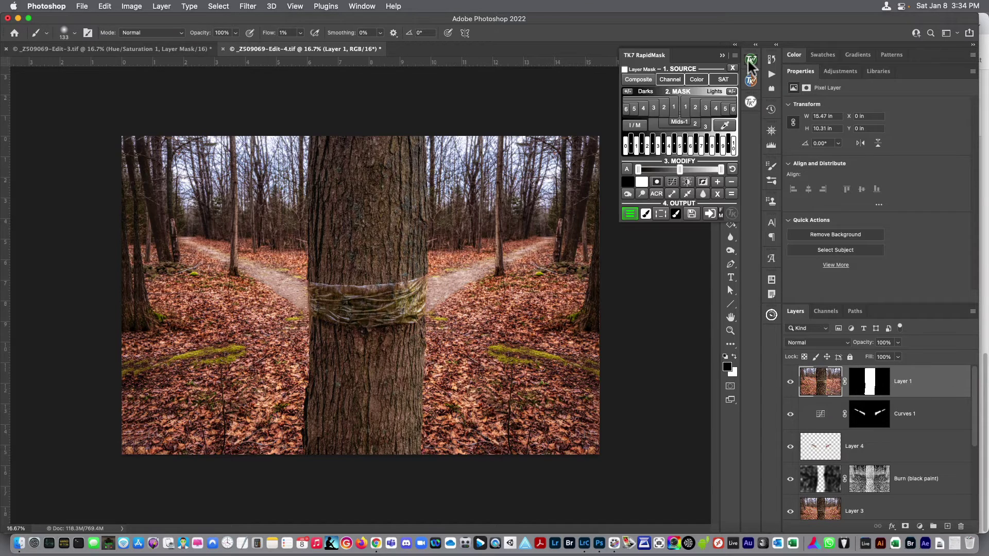
left_click(685, 107)
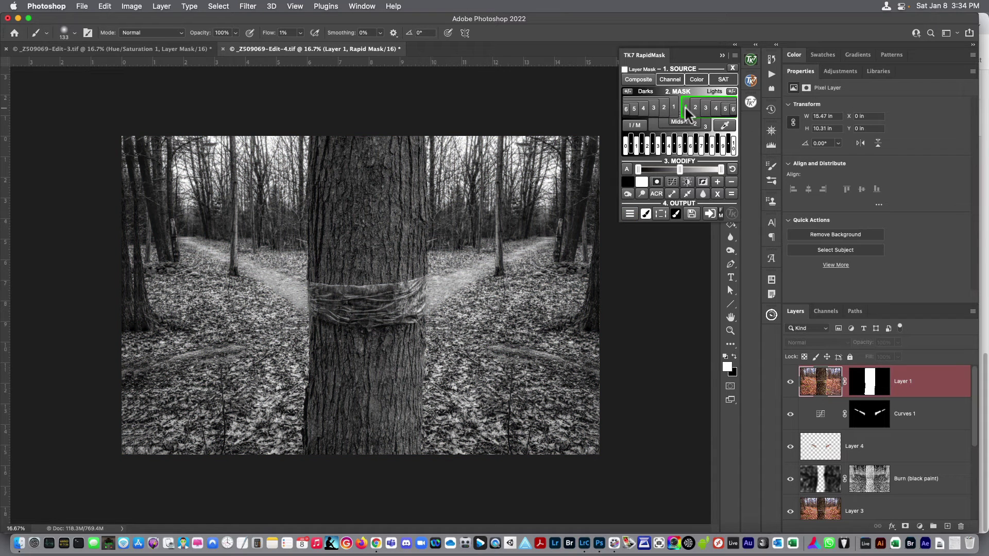
left_click(694, 107)
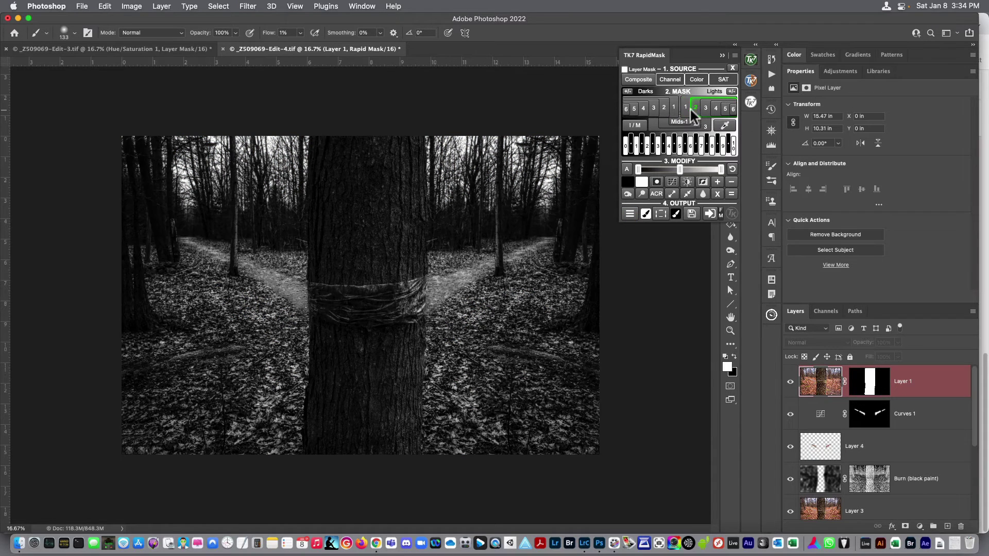
left_click(687, 107)
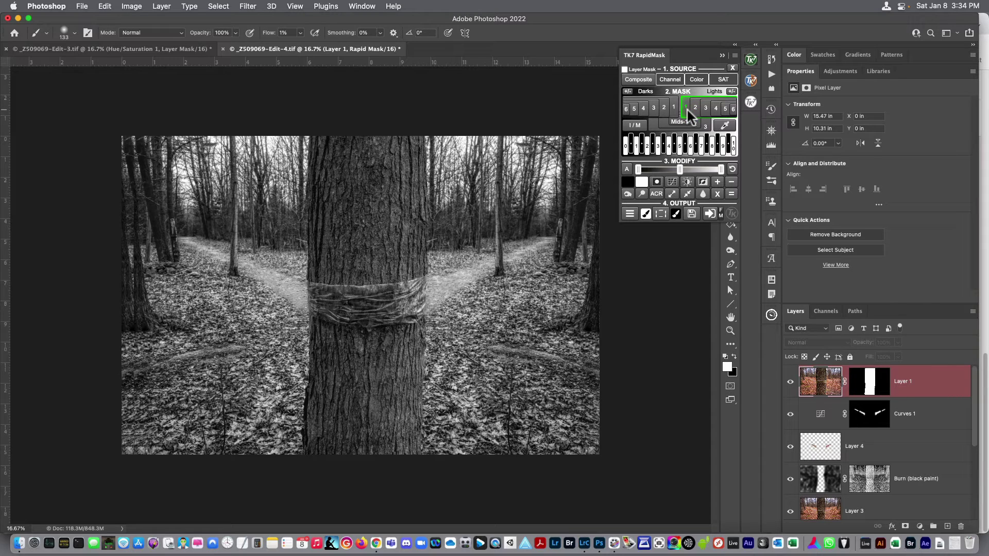
left_click(693, 107)
Adjust the Lights mask levels to 0, 1.29 and 123, and output it as a Dodge layer above Layer 1.
left_click_drag(637, 170, 645, 170)
left_click_drag(720, 170, 683, 170)
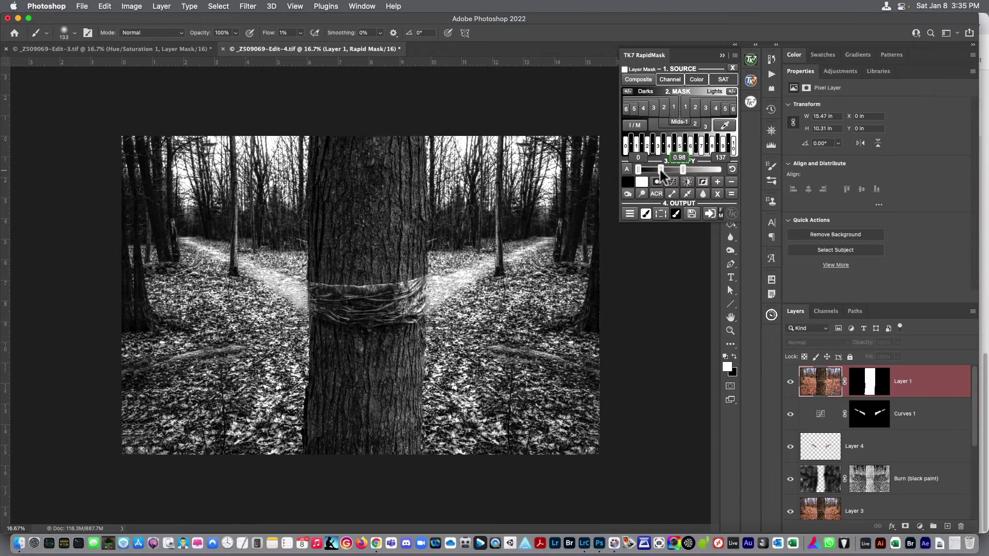
left_click_drag(680, 167, 675, 166)
left_click_drag(654, 169, 654, 172)
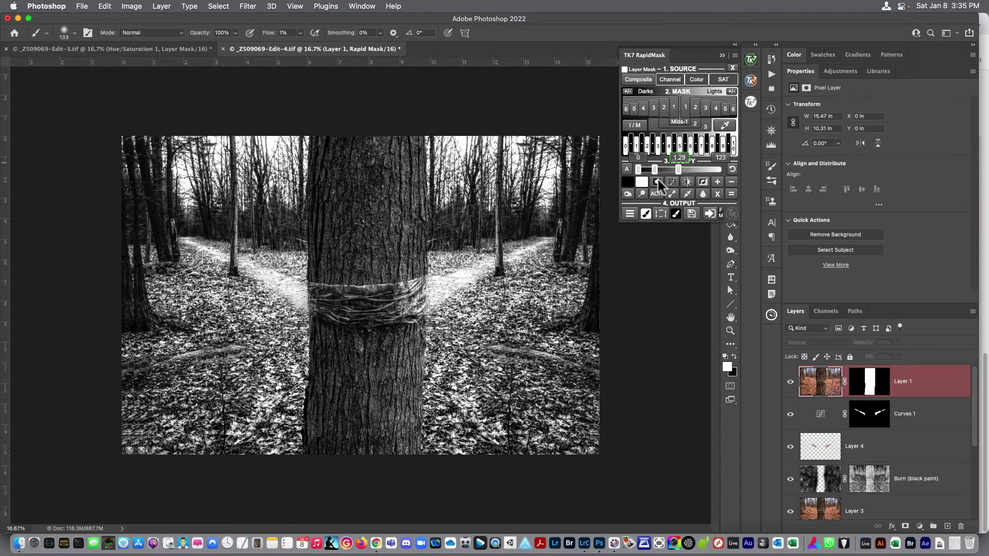
left_click(629, 213)
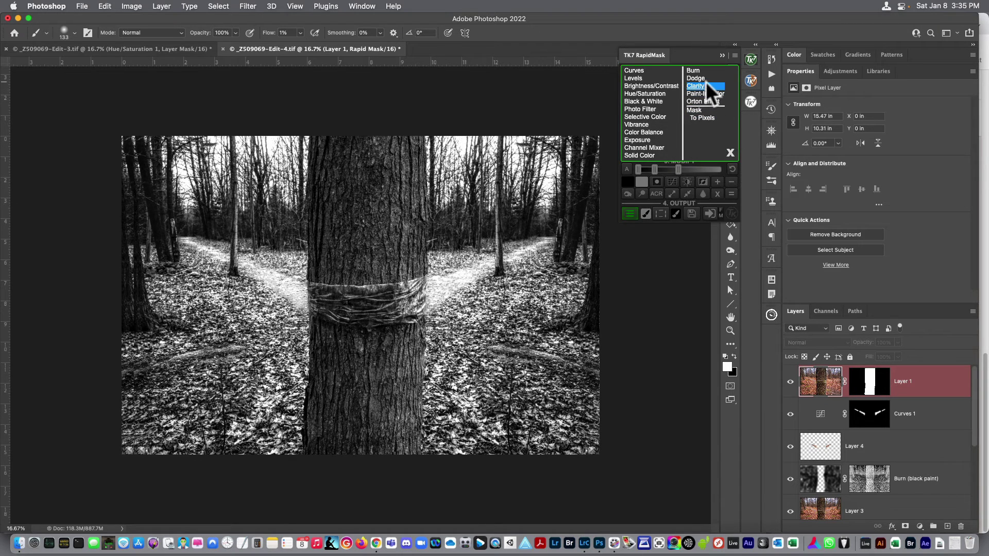
left_click(704, 77)
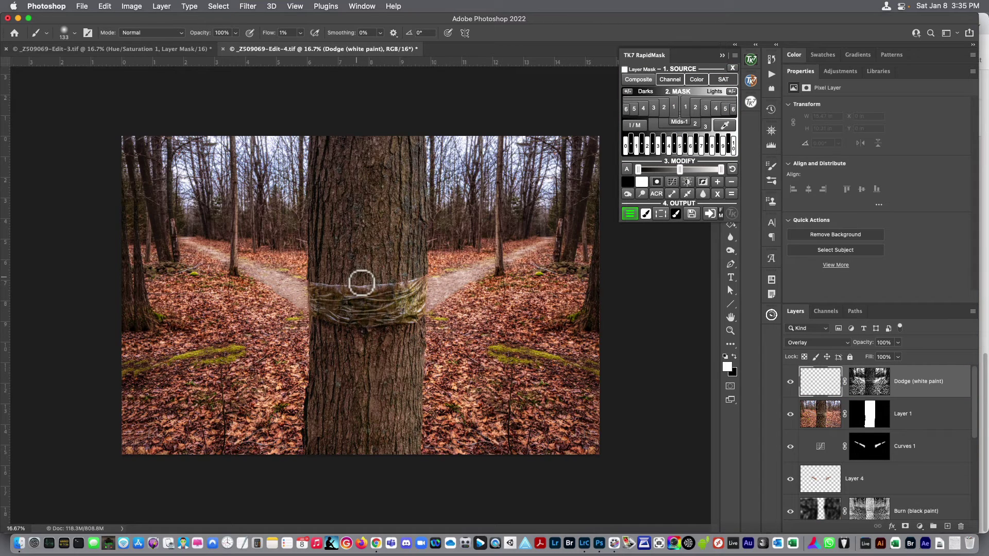
Enlarge the brush to 358 px and paint white on the Dodge layer down the centre of the trunk.
left_click_drag(358, 280, 379, 302, "ctrl+alt")
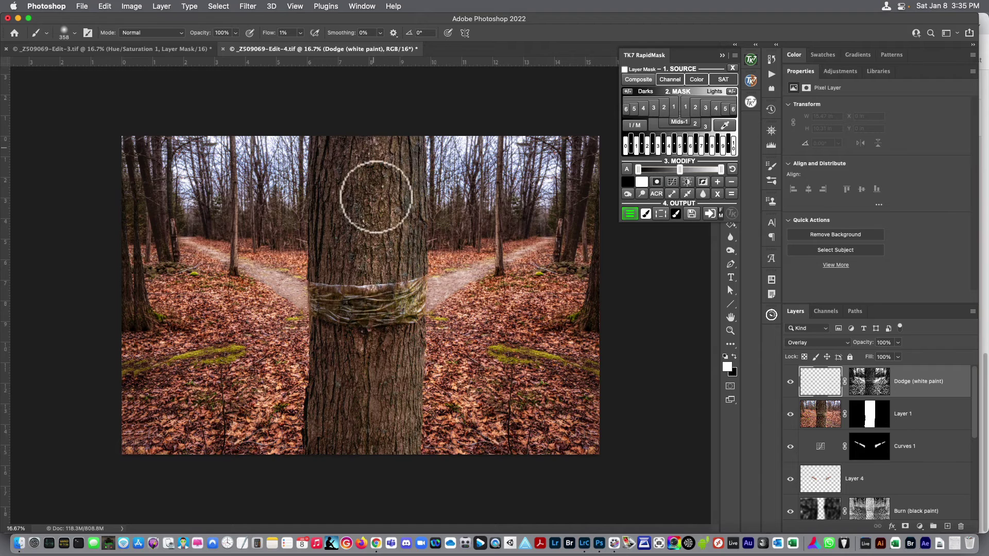
left_click_drag(376, 196, 377, 338)
mouse_move(353, 410)
left_mouse_down()
mouse_move(387, 343)
mouse_move(392, 352)
mouse_move(376, 369)
mouse_move(389, 287)
mouse_move(378, 144)
mouse_move(364, 199)
mouse_move(362, 435)
mouse_move(388, 452)
mouse_move(407, 336)
mouse_move(390, 216)
mouse_move(400, 153)
mouse_move(386, 187)
mouse_move(364, 157)
mouse_move(364, 470)
mouse_move(403, 477)
mouse_move(366, 448)
mouse_move(397, 143)
mouse_move(370, 188)
mouse_move(367, 149)
mouse_move(360, 335)
left_mouse_up()
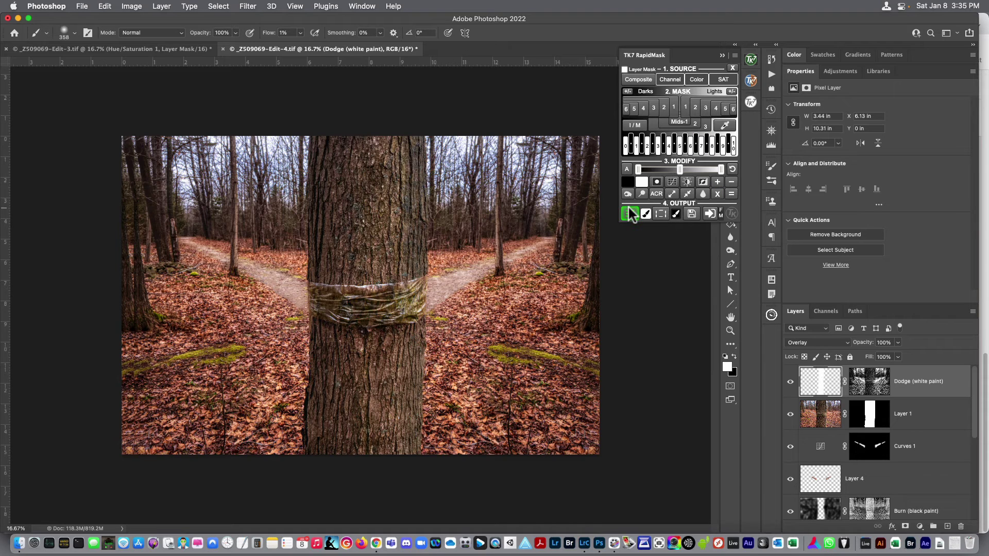
Compare the Darks 1 to Darks 4 luminosity masks and choose Darks 3.
left_click(672, 107)
left_click(663, 107)
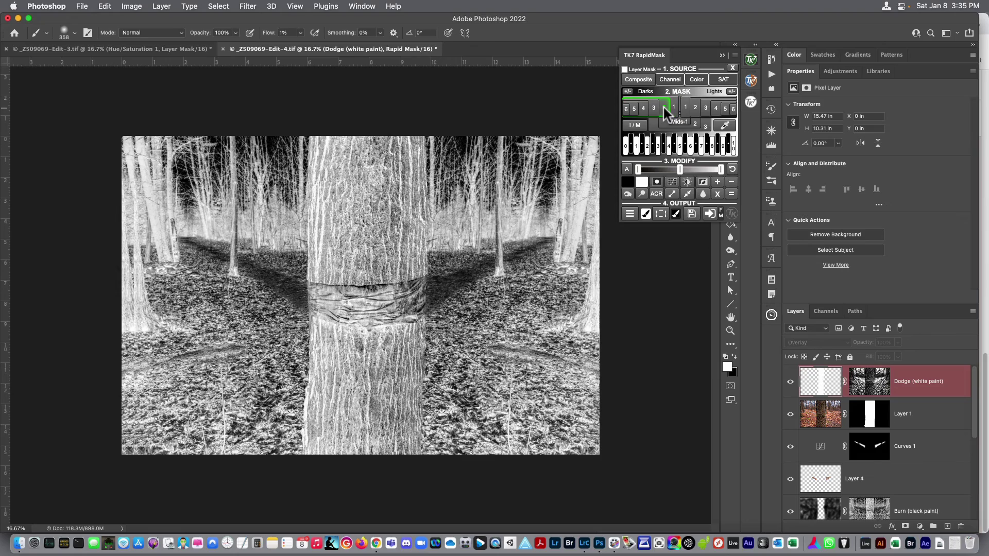
left_click(653, 107)
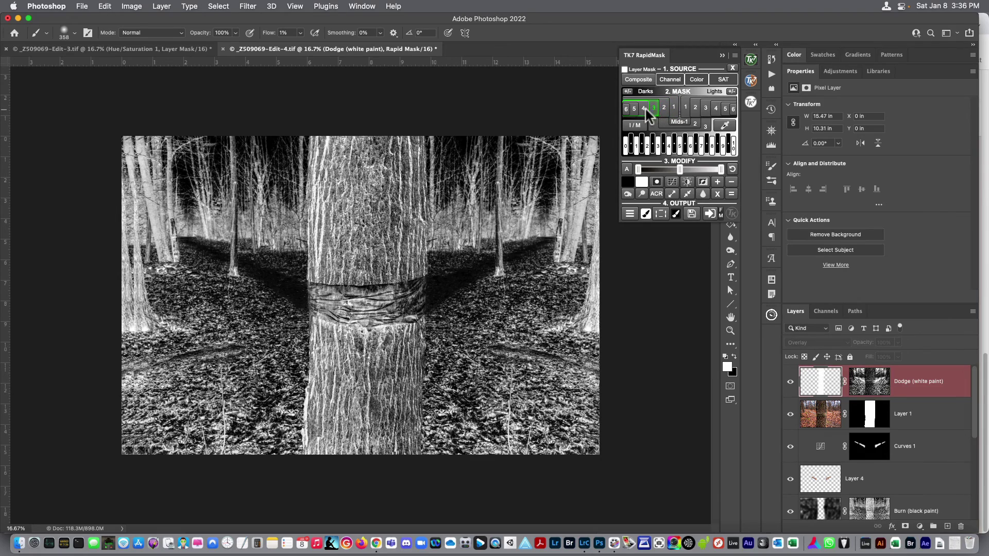
left_click(645, 108)
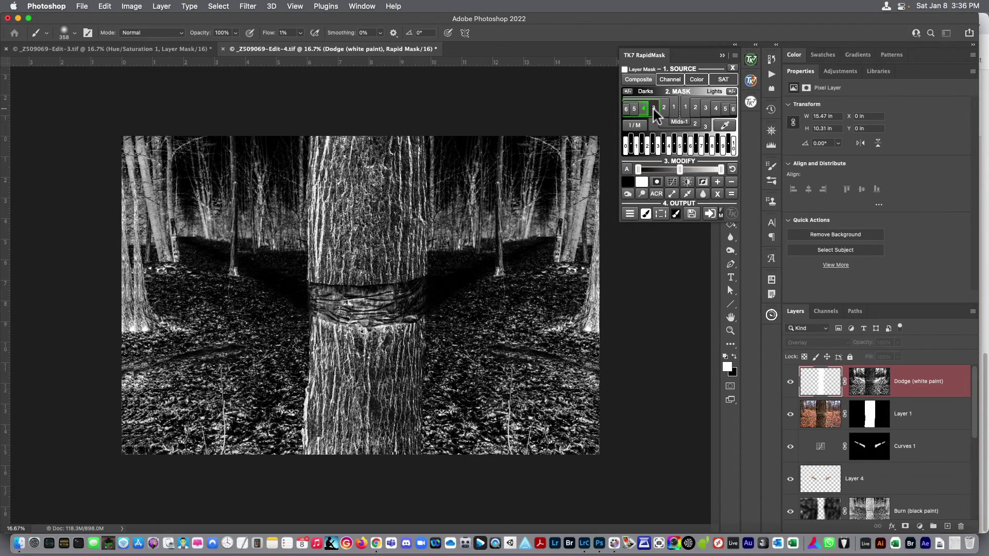
left_click(654, 108)
Output the Darks 3 mask as a Burn layer and paint black along both edges of the trunk.
left_click(631, 213)
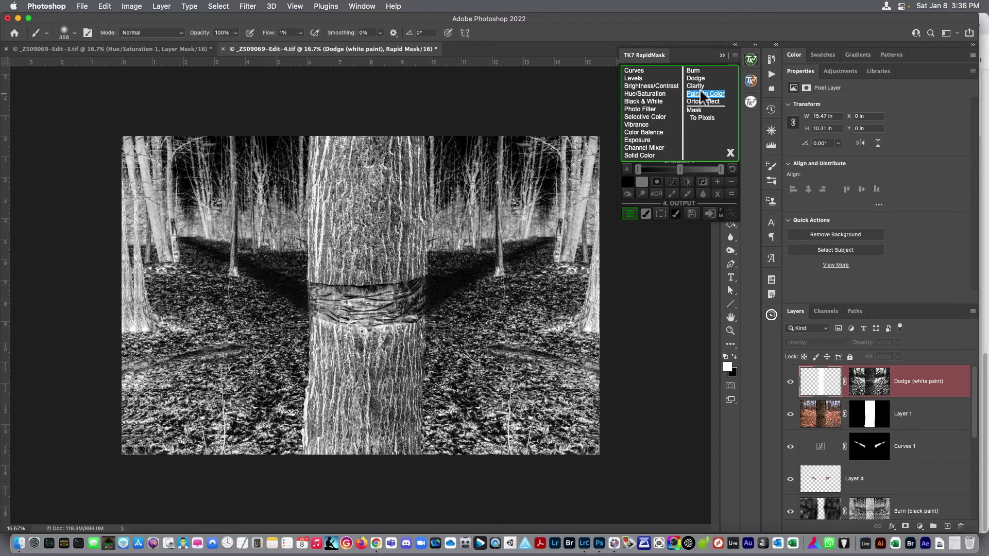
left_click(697, 70)
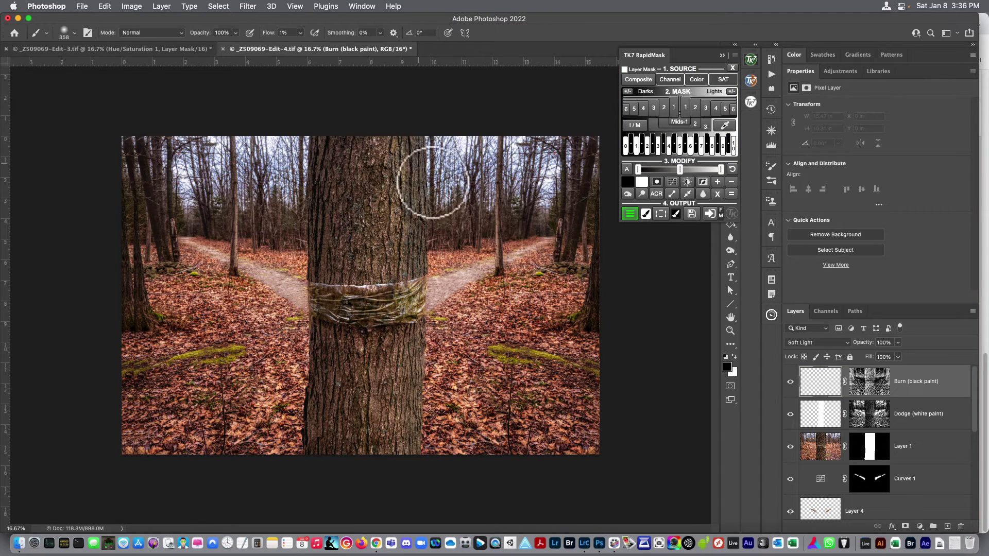
mouse_move(464, 221)
left_mouse_down()
mouse_move(441, 172)
mouse_move(433, 176)
mouse_move(428, 464)
mouse_move(437, 380)
mouse_move(349, 435)
mouse_move(318, 470)
mouse_move(329, 406)
mouse_move(327, 168)
mouse_move(320, 351)
mouse_move(384, 448)
mouse_move(435, 448)
mouse_move(433, 463)
mouse_move(441, 221)
mouse_move(433, 152)
left_mouse_up()
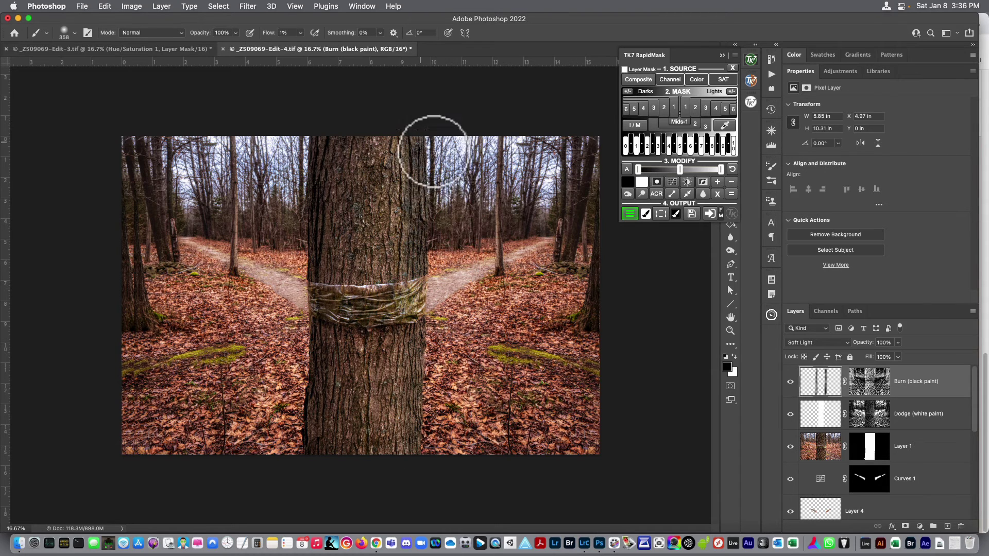
Group the trunk's Burn and Dodge layers.
left_click(924, 417)
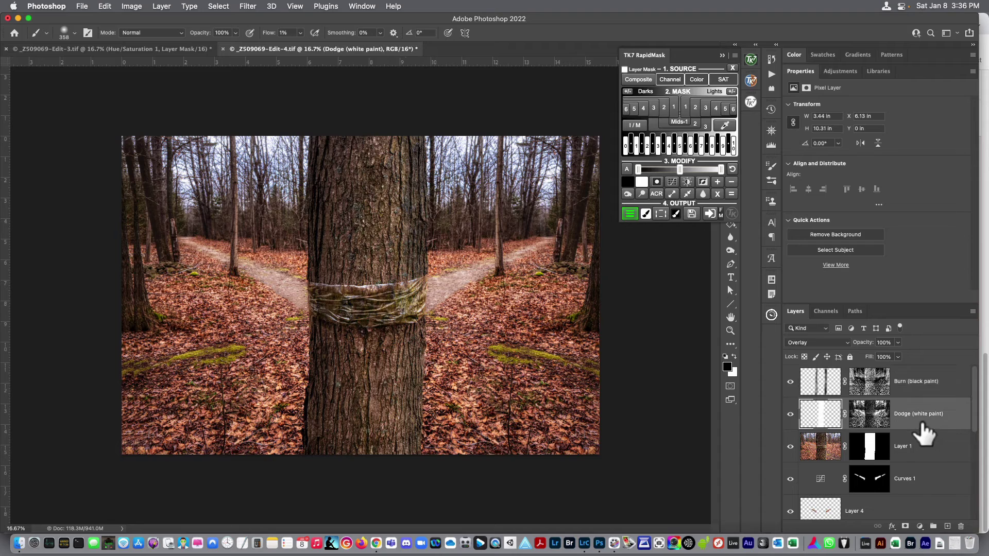
left_click(926, 397, "shift")
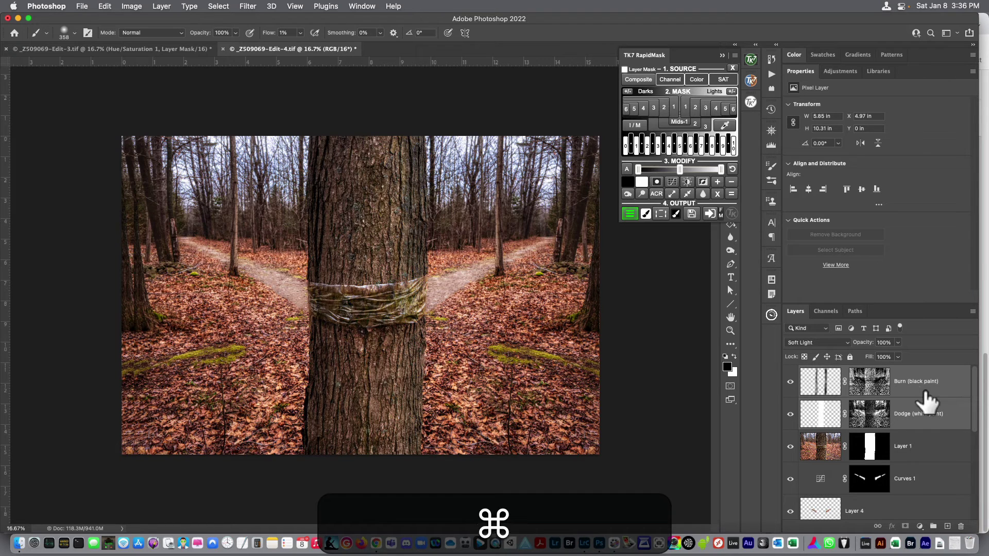
key("super+g")
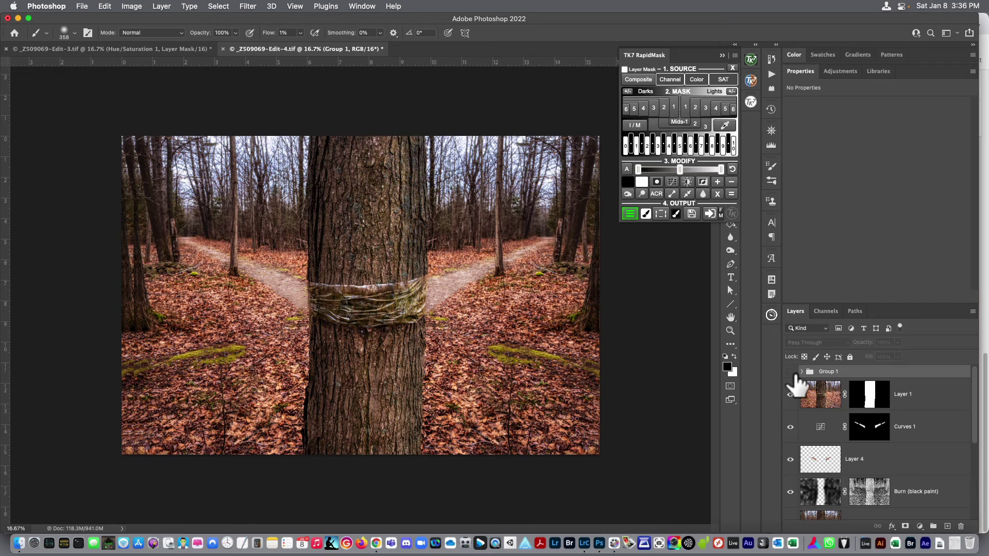
Toggle Group 1's visibility to compare the trunk before and after dodging and burning.
left_click(790, 372)
left_click(791, 372)
left_click(791, 372)
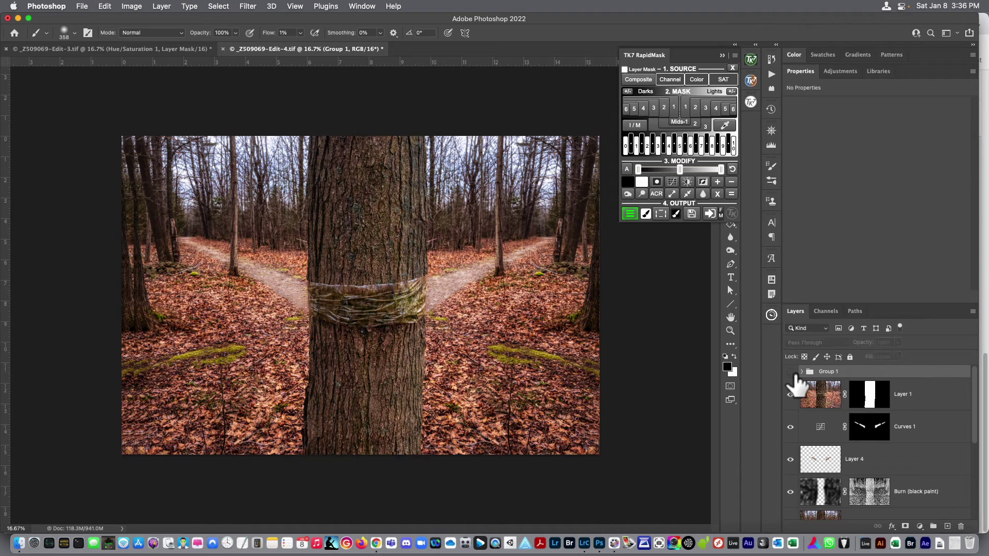
left_click(791, 373)
left_click(792, 372)
left_click(791, 372)
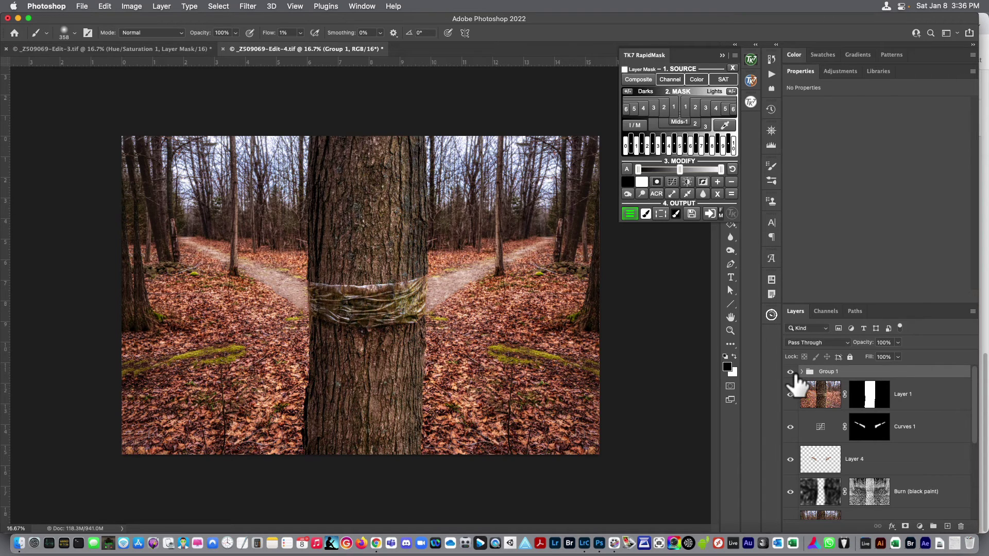
left_click(791, 372)
left_click(792, 372)
Build a Lights 1 luminosity mask and output it as a new Dodge layer above Group 1.
left_click(687, 107)
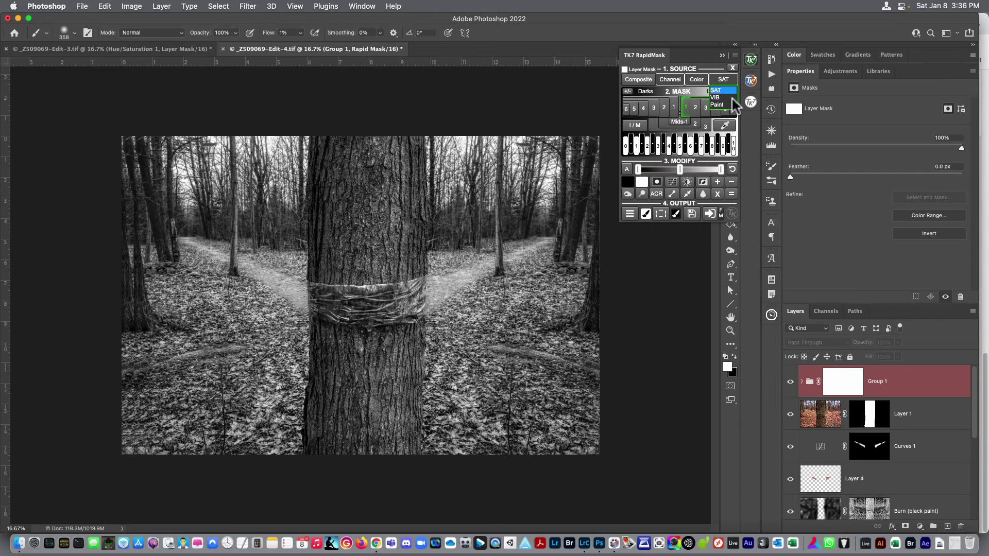
left_click(629, 213)
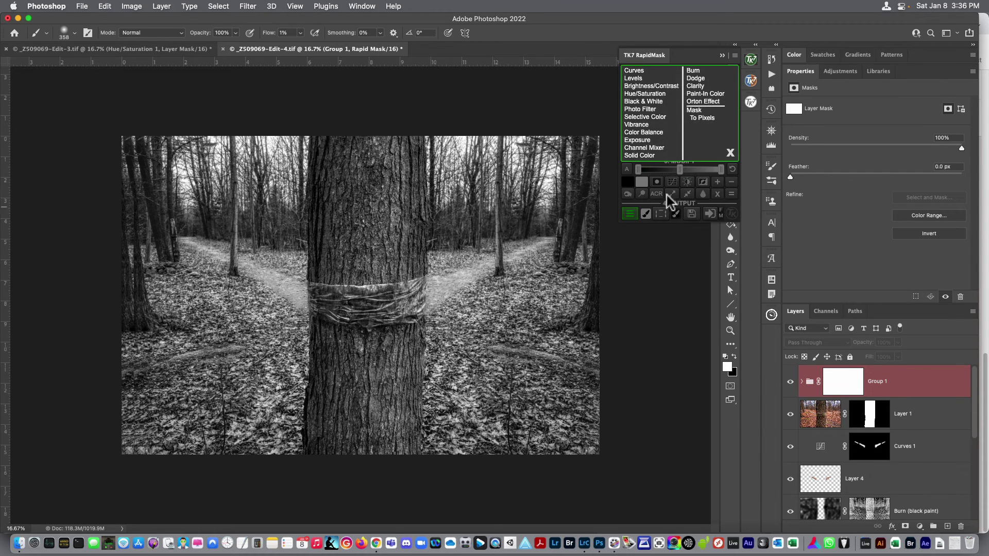
left_click(695, 78)
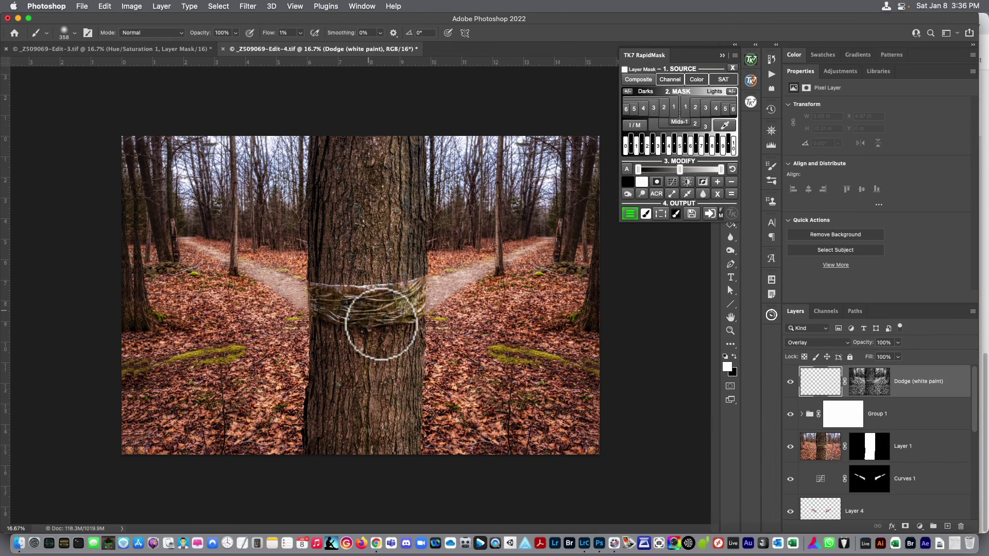
Reduce the brush to 245 px and paint white on the new Dodge layer over the wrap around the trunk.
left_click(361, 309, "ctrl+alt")
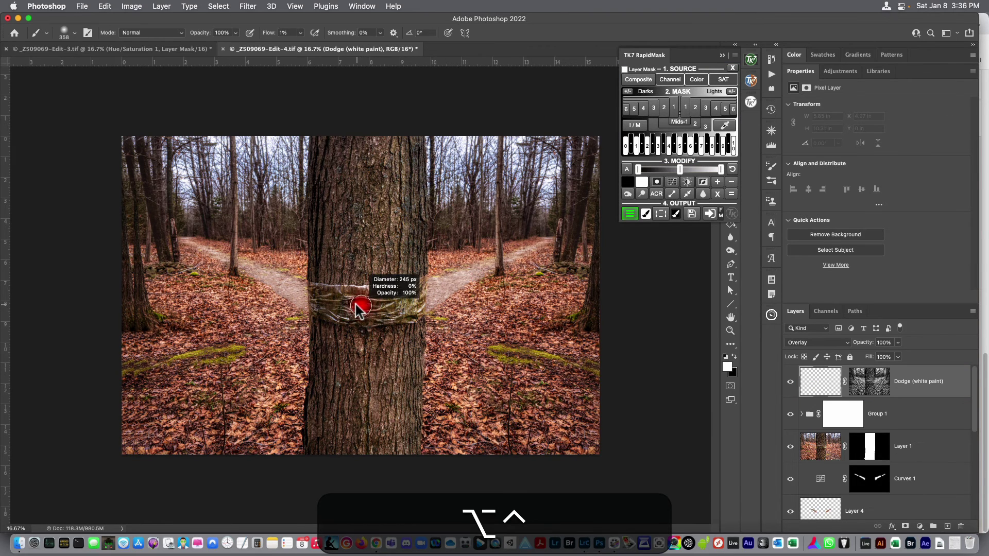
left_click_drag(360, 309, 357, 309)
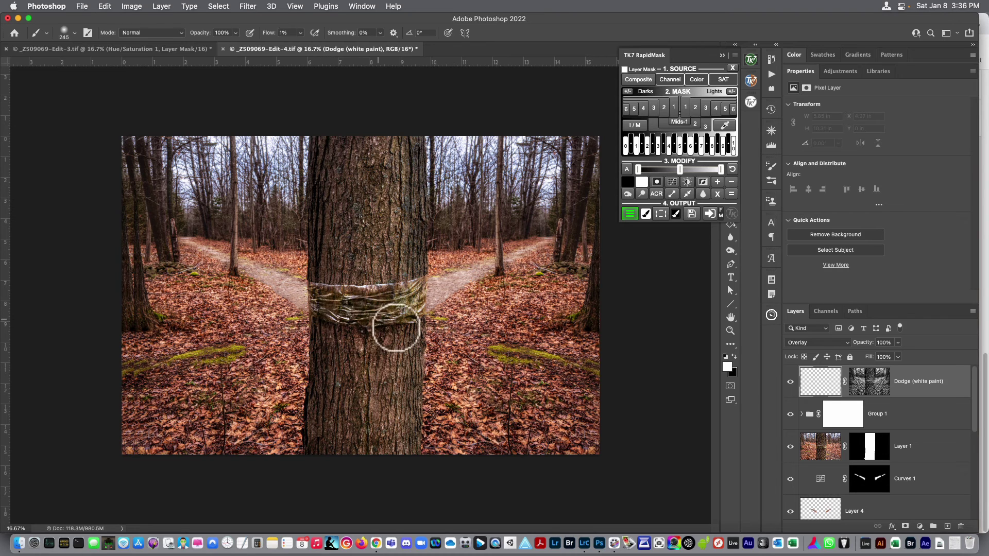
mouse_move(397, 328)
left_mouse_down()
mouse_move(420, 322)
mouse_move(431, 296)
mouse_move(333, 301)
mouse_move(396, 308)
mouse_move(380, 311)
mouse_move(400, 316)
mouse_move(348, 319)
mouse_move(405, 325)
mouse_move(426, 299)
mouse_move(335, 305)
left_mouse_up()
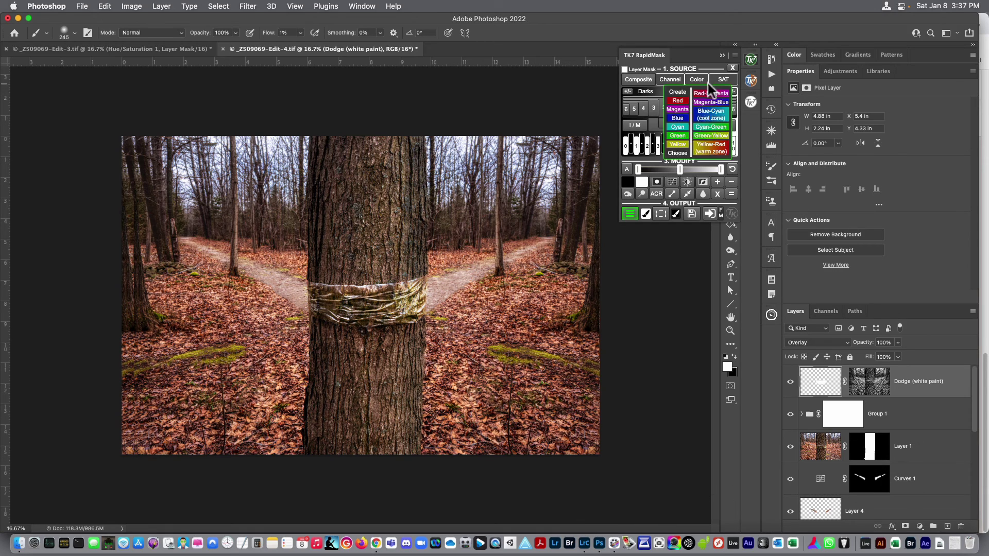
Collapse the TK7 RapidMask panel and frame a full-height 1:1 square crop centred on the trunk.
left_click(721, 55)
left_click(730, 116)
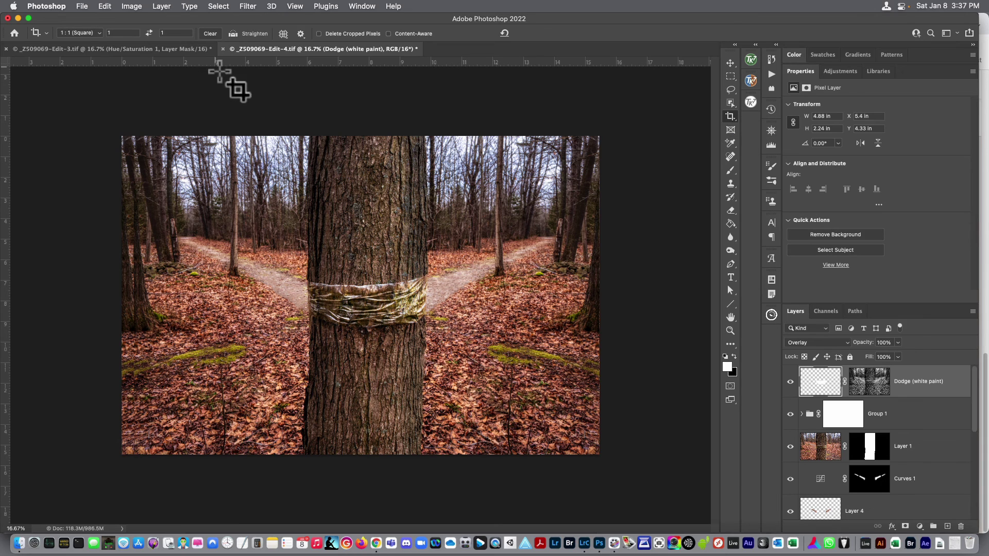
left_click_drag(218, 136, 576, 477)
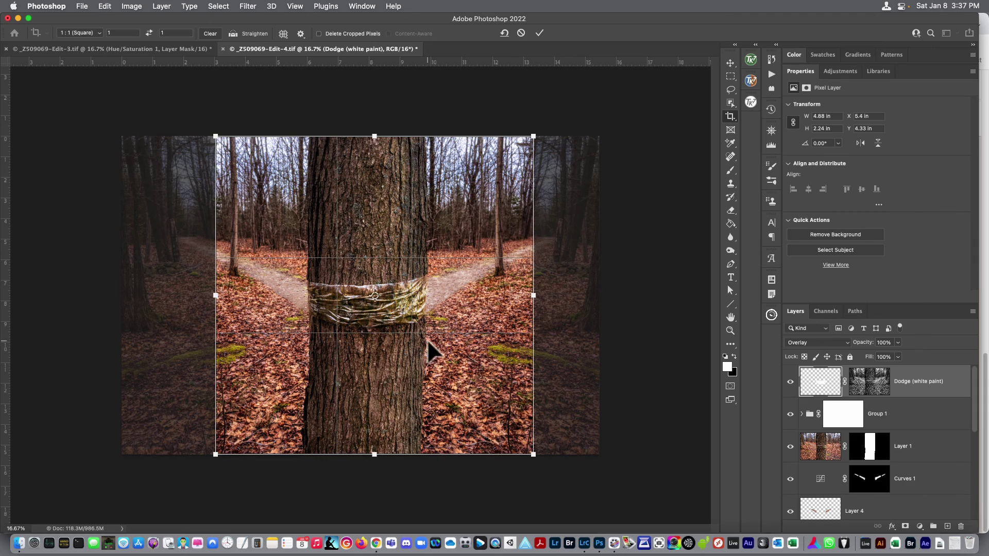
left_click_drag(444, 340, 438, 340)
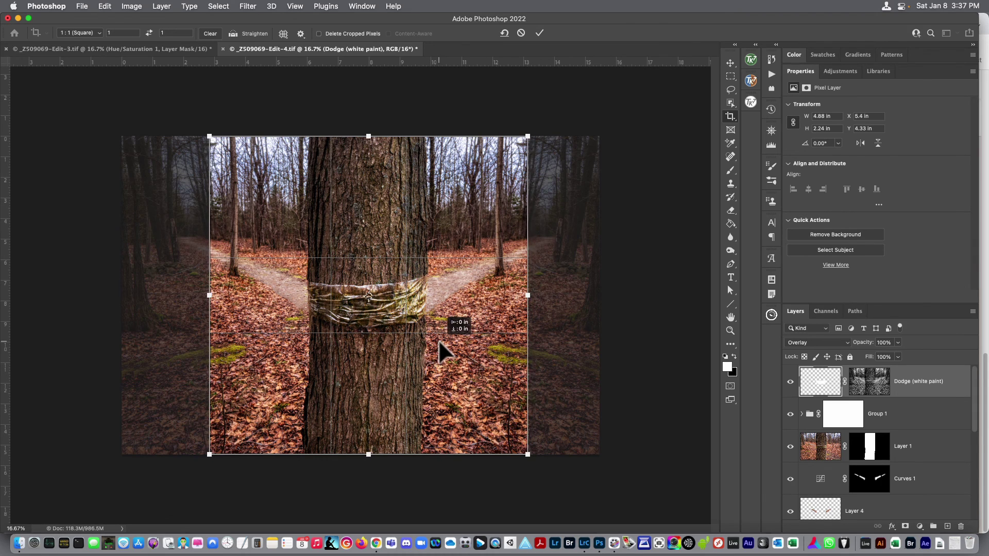